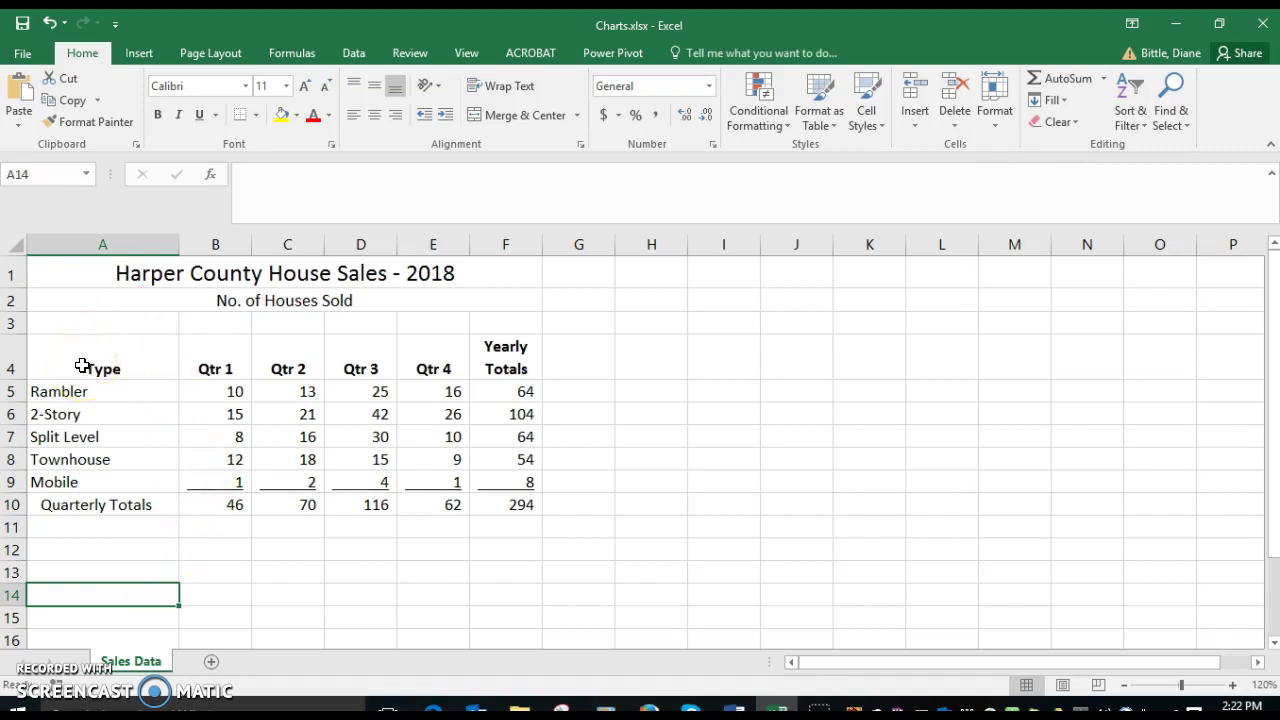
- Insert a 2-D clustered column chart from the house types and quarterly sales in A4:E9
{"action": "left_click_drag", "start_coordinate": [82, 365], "coordinate": [445, 478]}
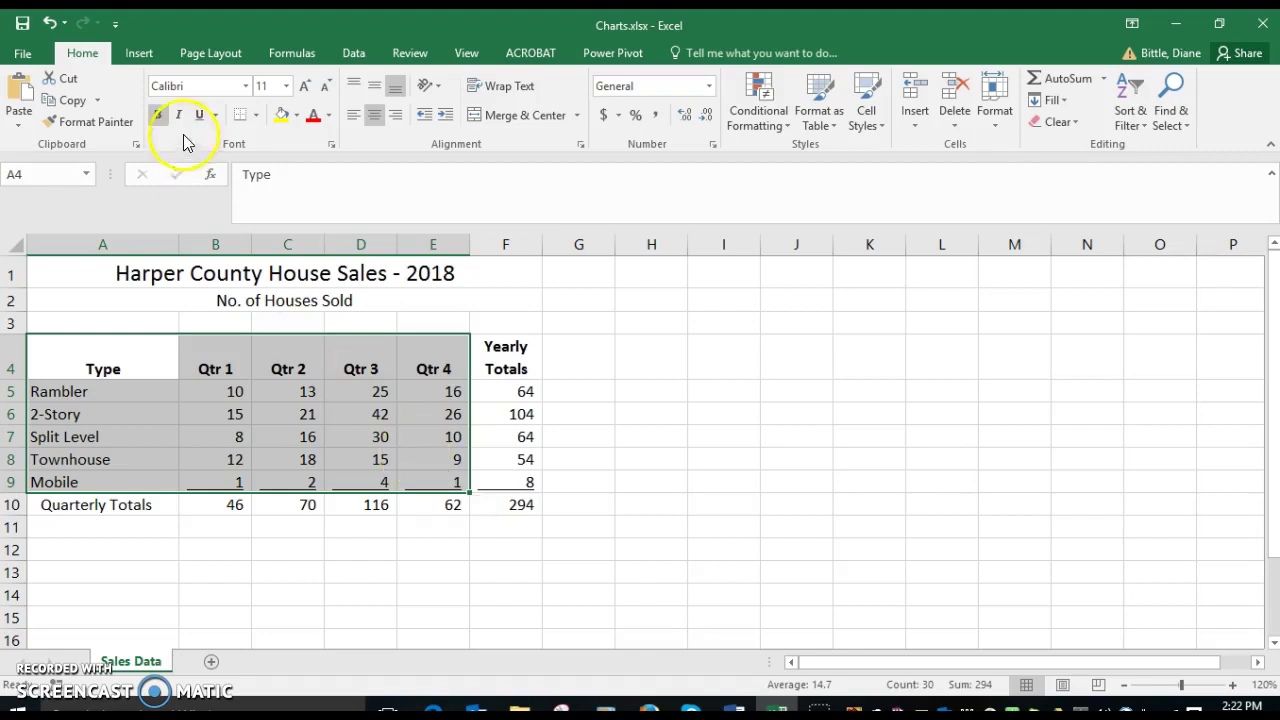
{"action": "left_click", "coordinate": [141, 64]}
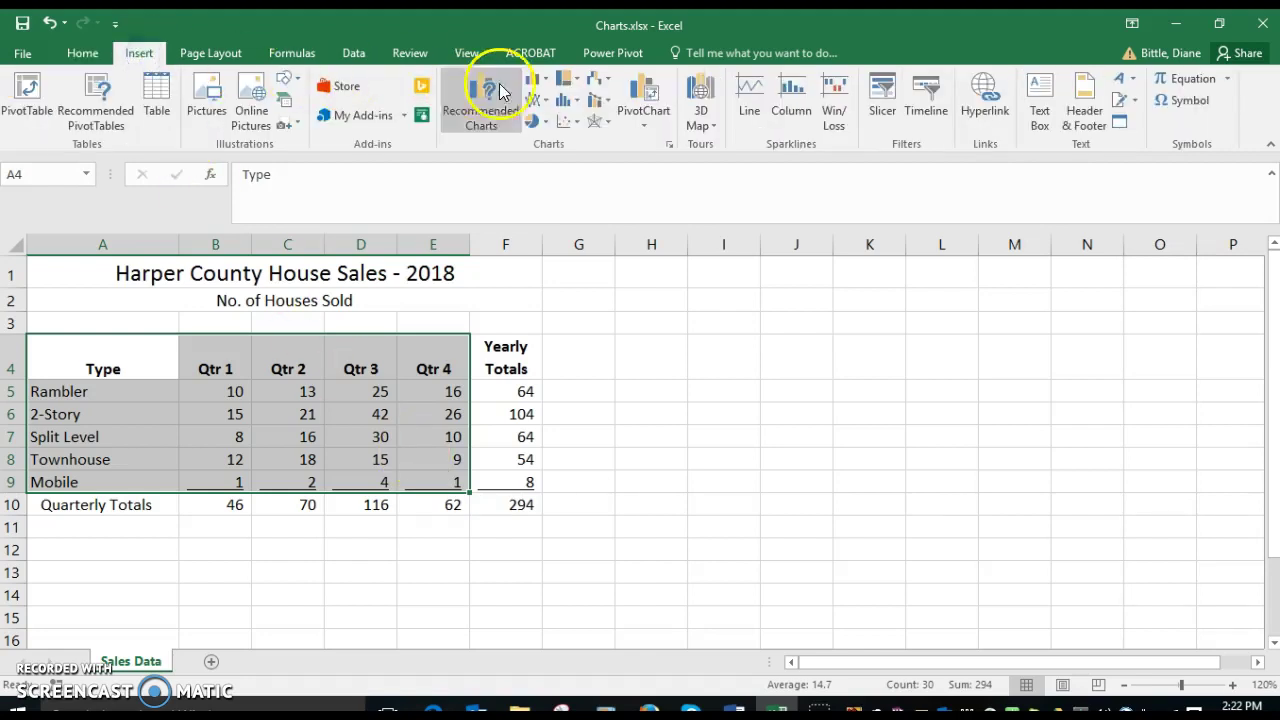
{"action": "left_click", "coordinate": [538, 78]}
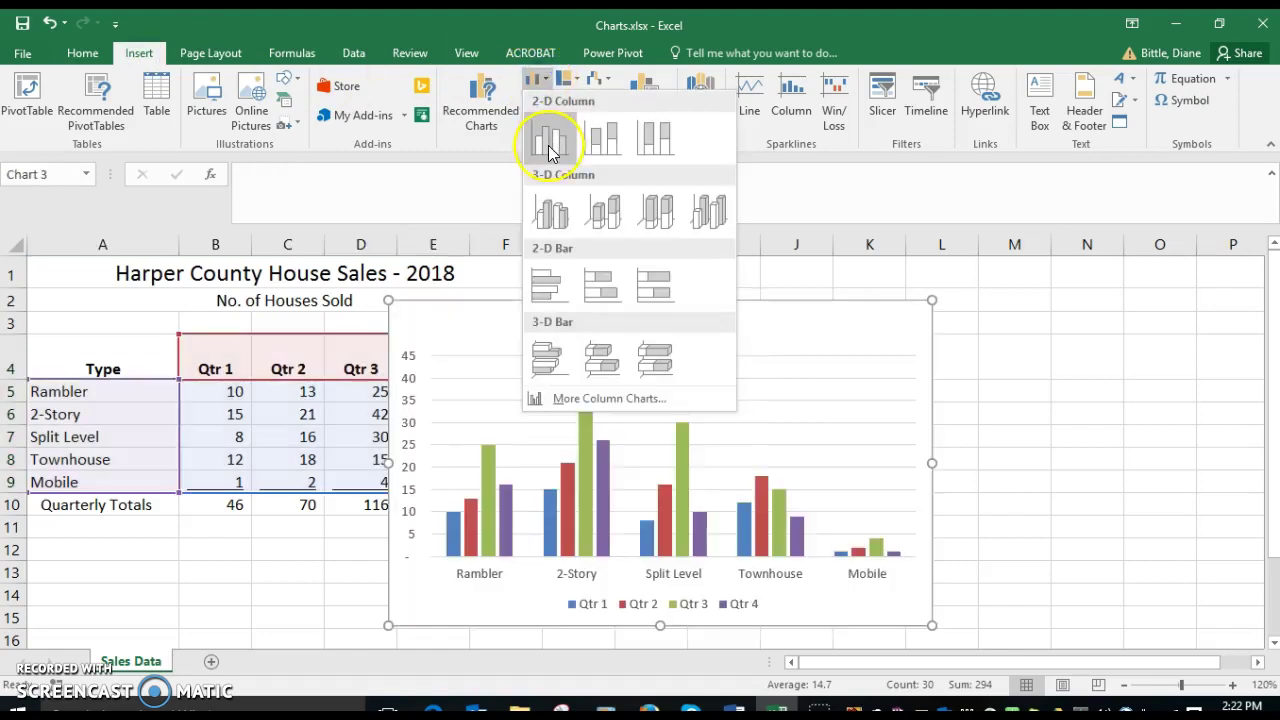
{"action": "left_click", "coordinate": [548, 140]}
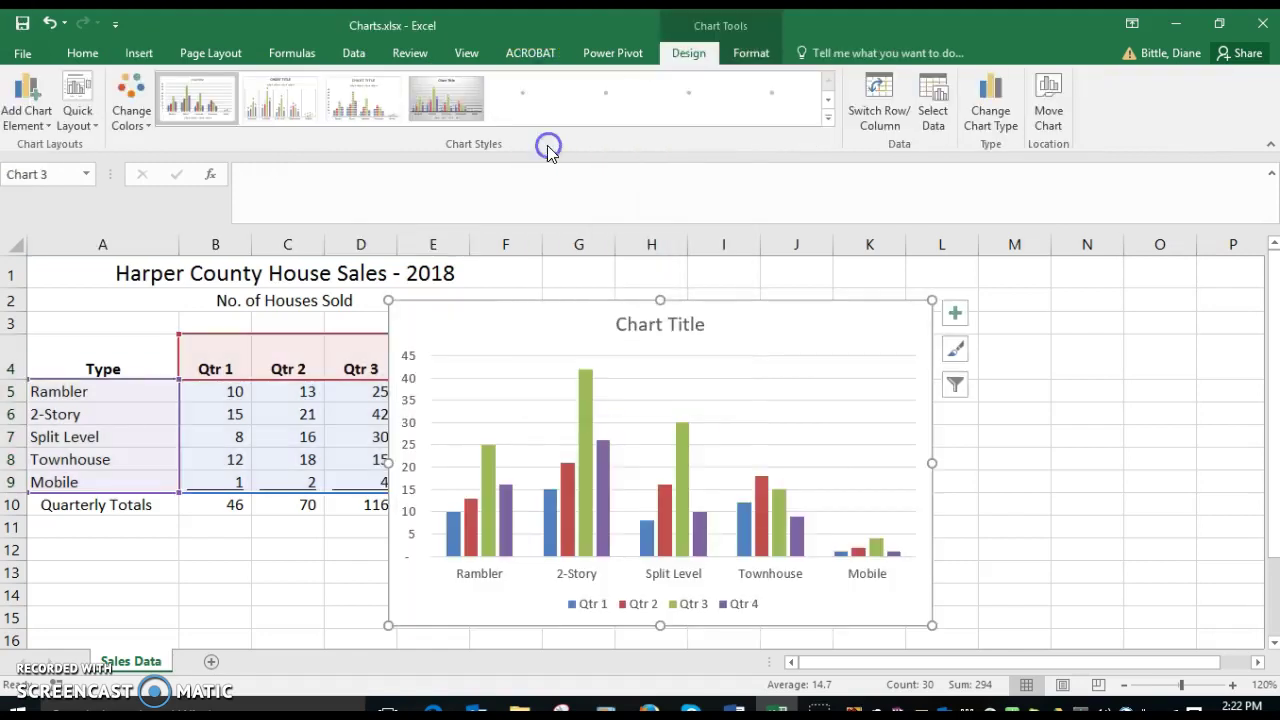
{"action": "left_click", "coordinate": [542, 335]}
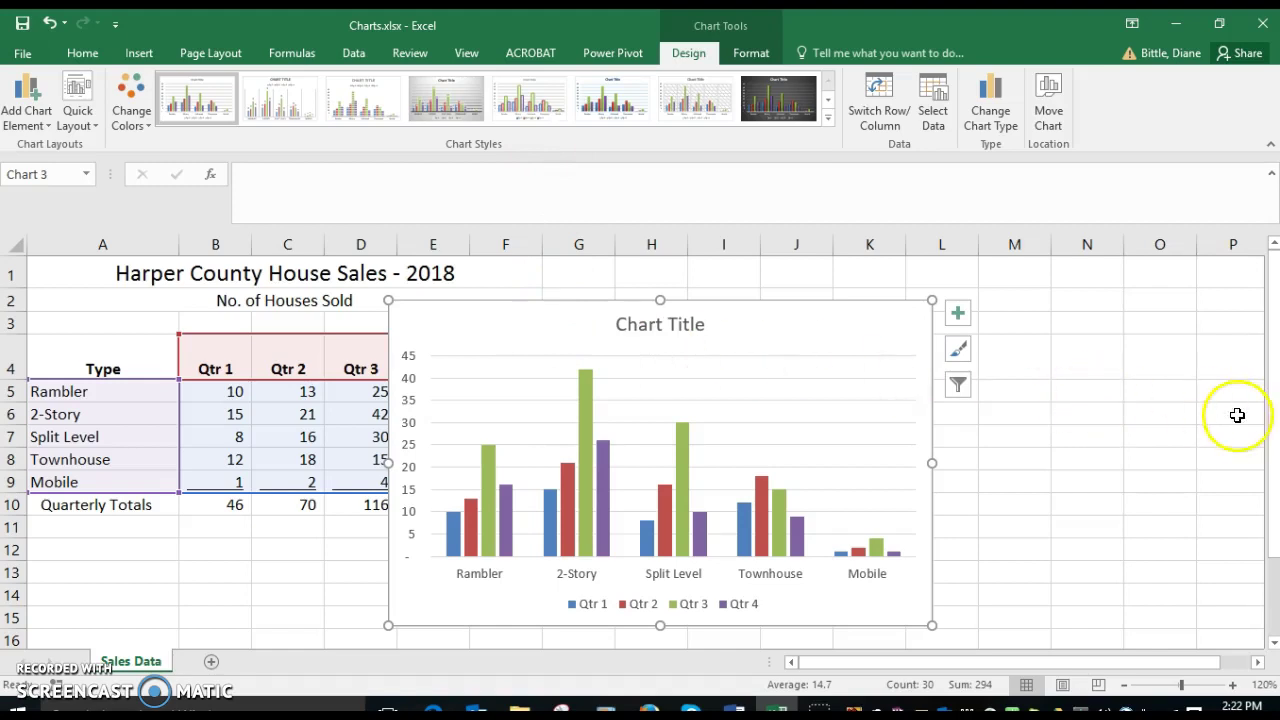
- Move the chart below the sales table so that it starts at row 12 in column A
{"action": "mouse_move", "coordinate": [1273, 510]}
{"action": "left_mouse_down"}
{"action": "mouse_move", "coordinate": [1273, 563]}
{"action": "mouse_move", "coordinate": [1275, 521]}
{"action": "left_mouse_up"}
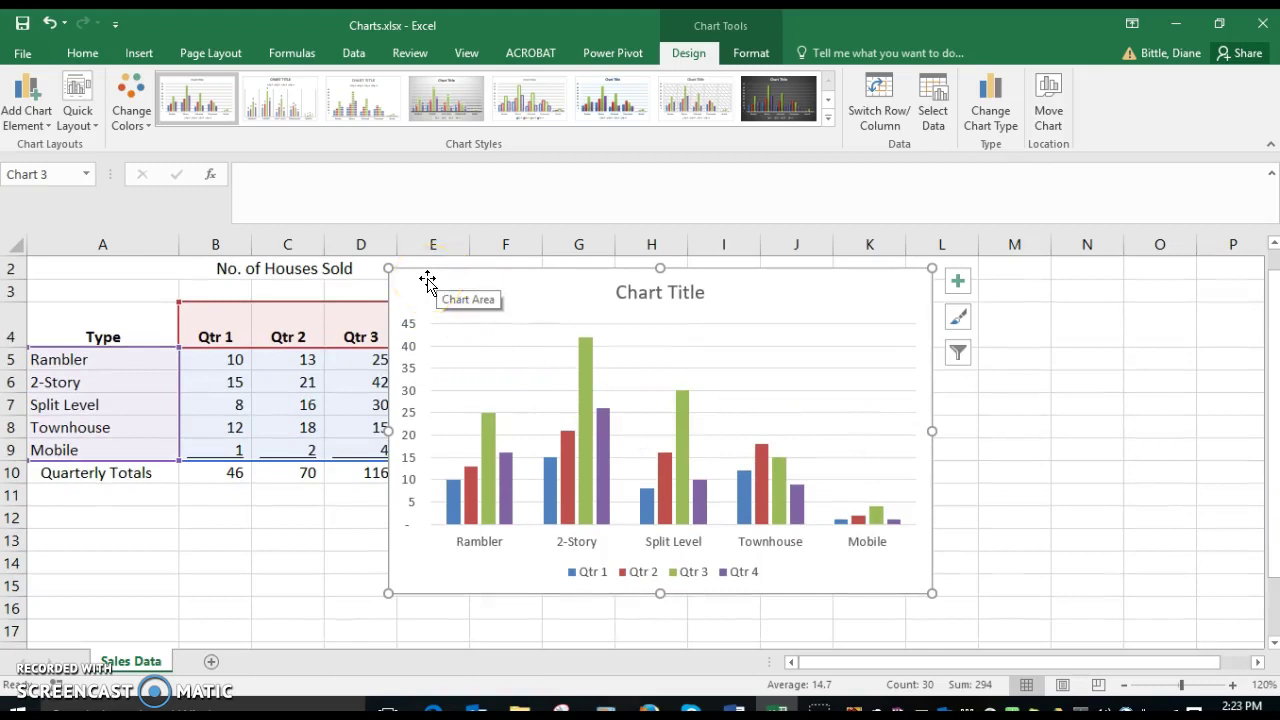
{"action": "left_click", "coordinate": [427, 280]}
{"action": "left_click_drag", "start_coordinate": [427, 279], "coordinate": [72, 514]}
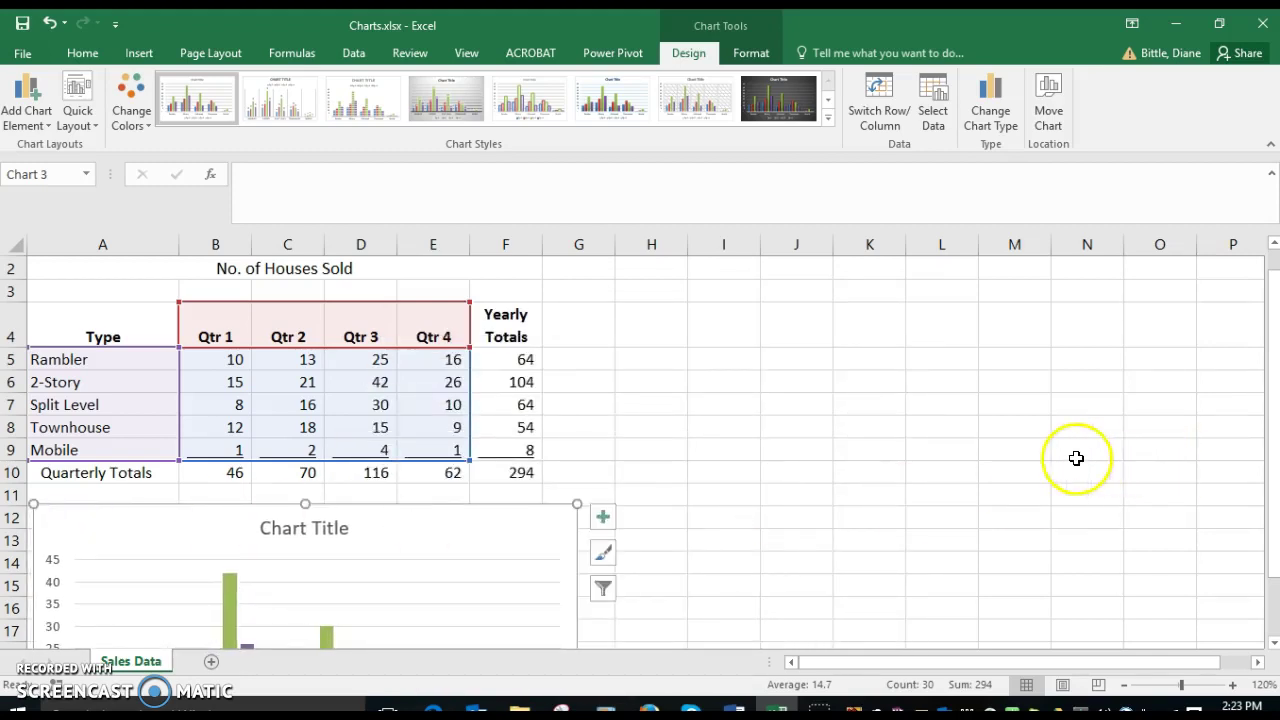
{"action": "scroll", "coordinate": [1066, 449], "scroll_direction": "down", "scroll_amount": 1}
{"action": "scroll", "coordinate": [1067, 450], "scroll_direction": "down", "scroll_amount": 2}
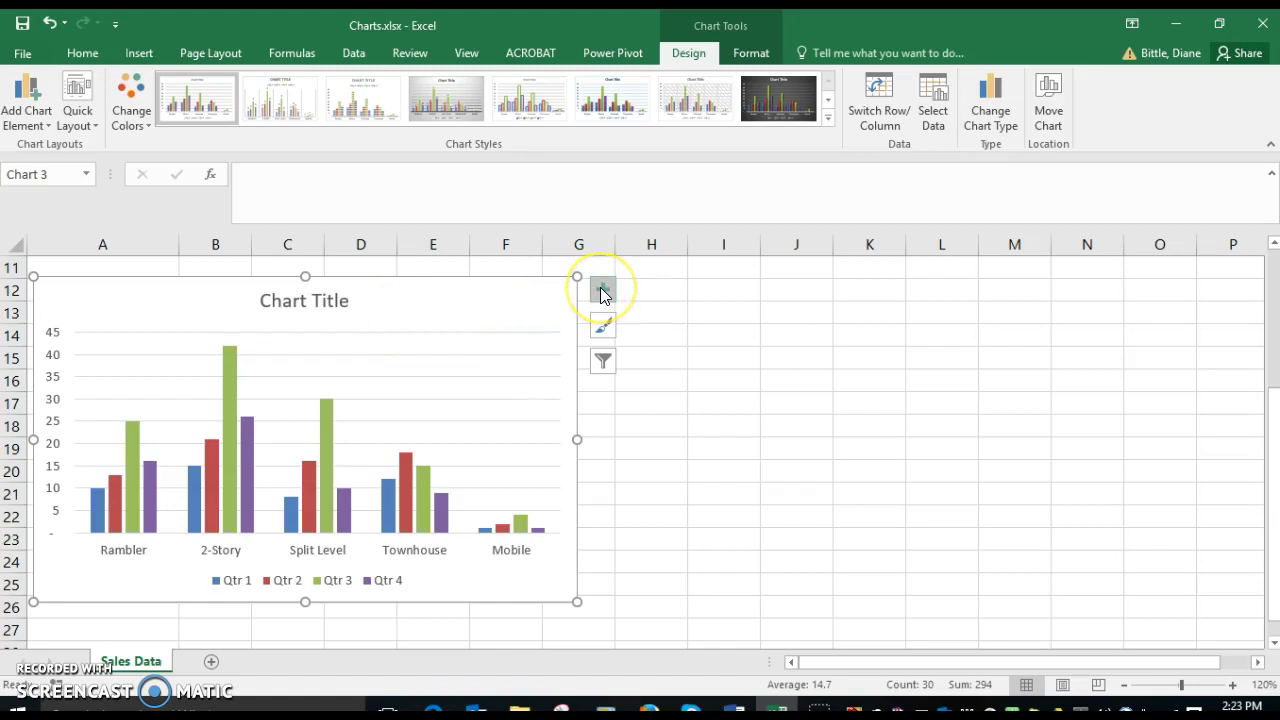
- Open the chart's formatting options and examine those for the chart area, plot area, both axes and the Qtr 3 data series
{"action": "left_click", "coordinate": [603, 327]}
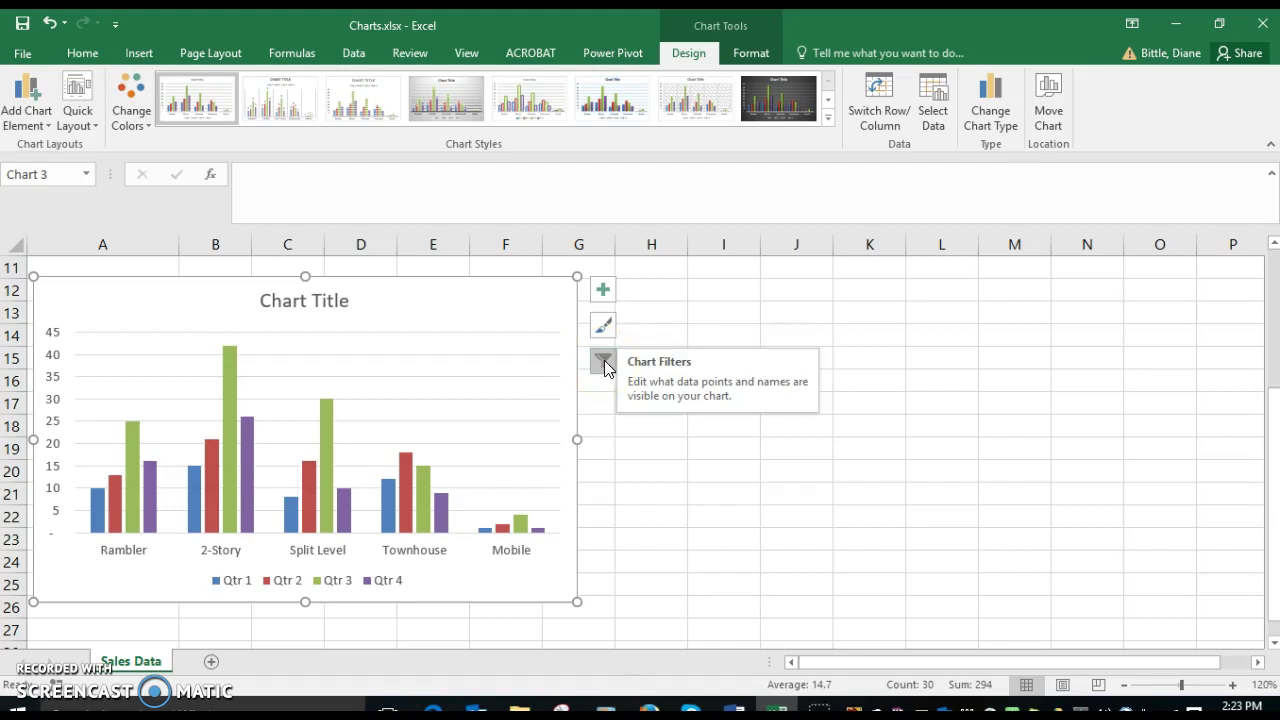
{"action": "left_click", "coordinate": [393, 368]}
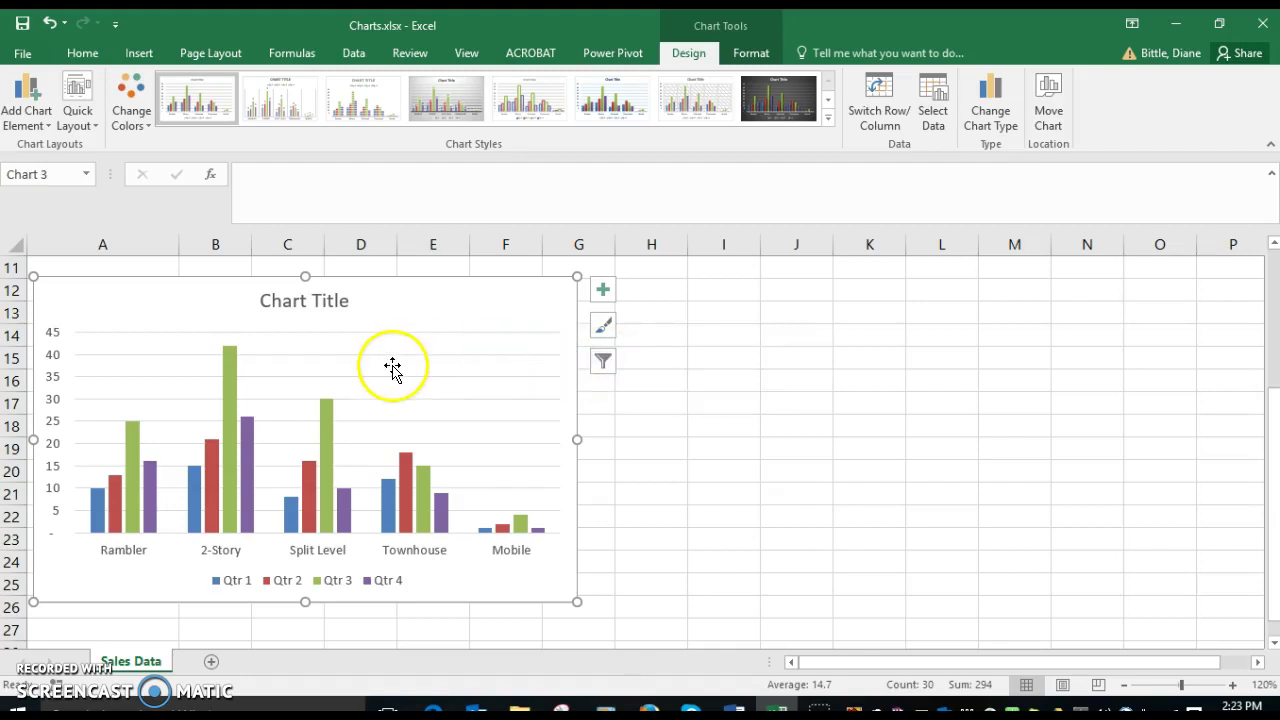
{"action": "left_click", "coordinate": [430, 301]}
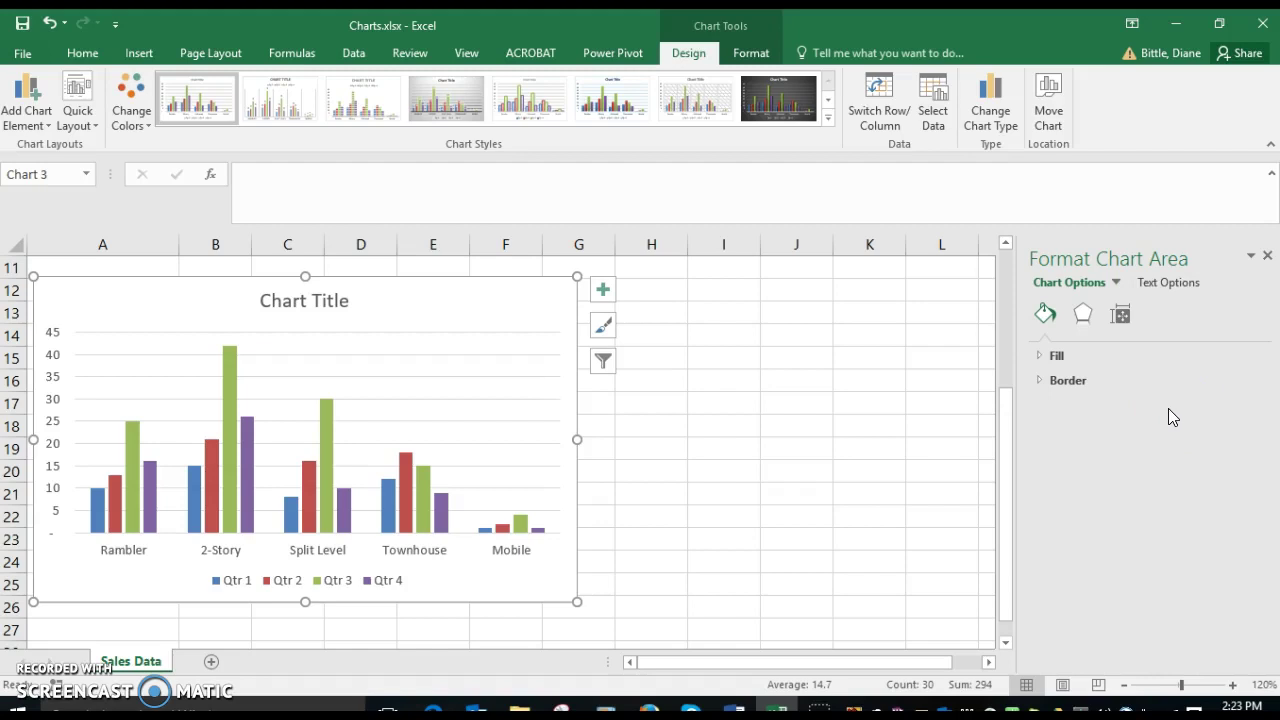
{"action": "left_click", "coordinate": [1042, 285]}
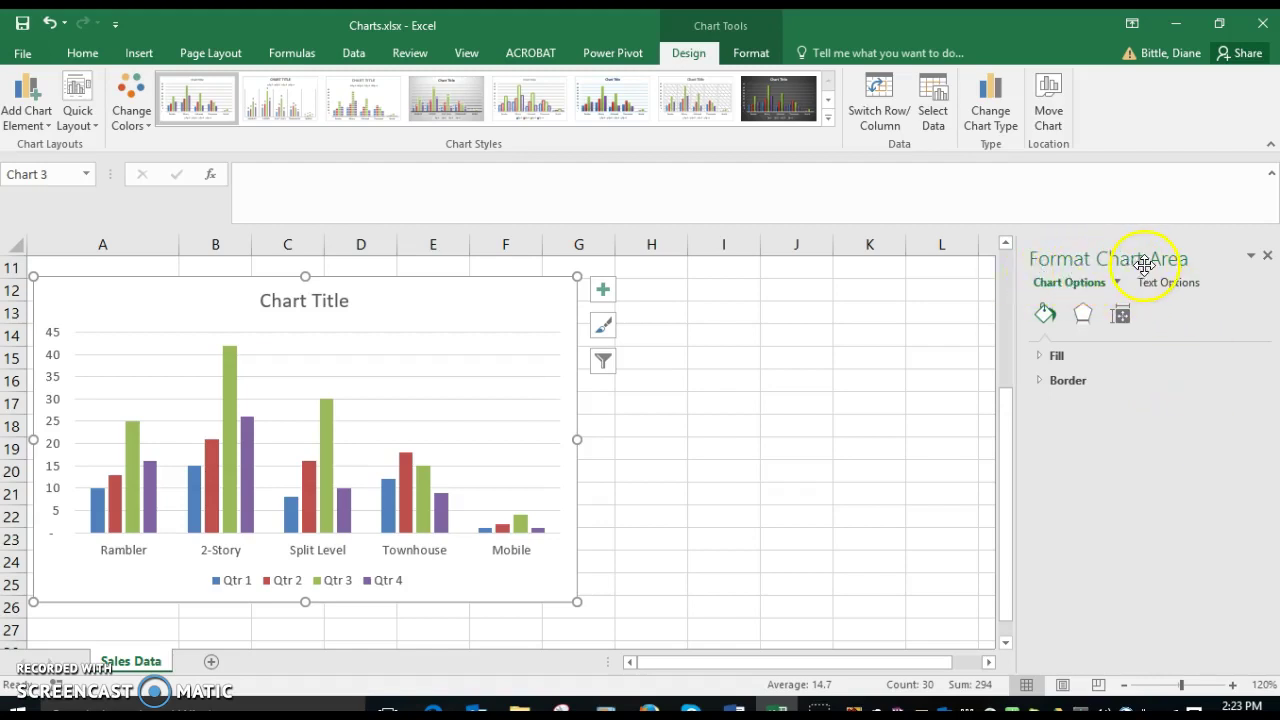
{"action": "left_click", "coordinate": [380, 364]}
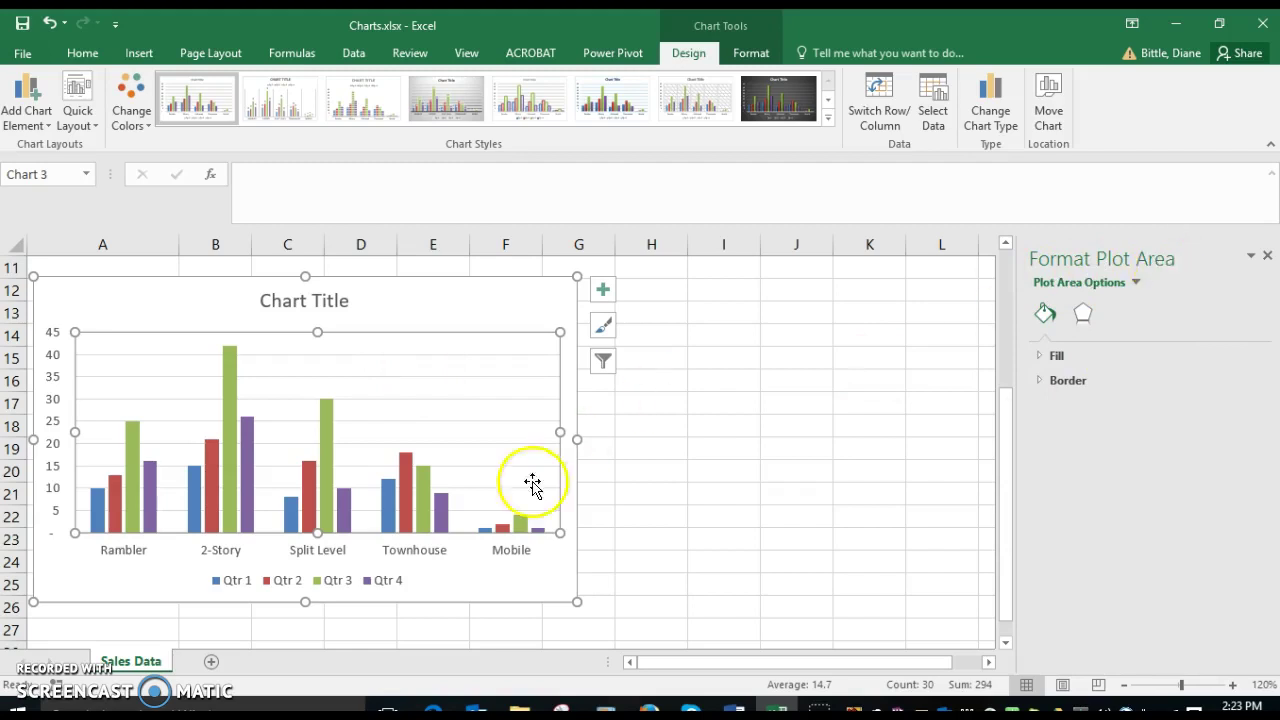
{"action": "left_click", "coordinate": [397, 549]}
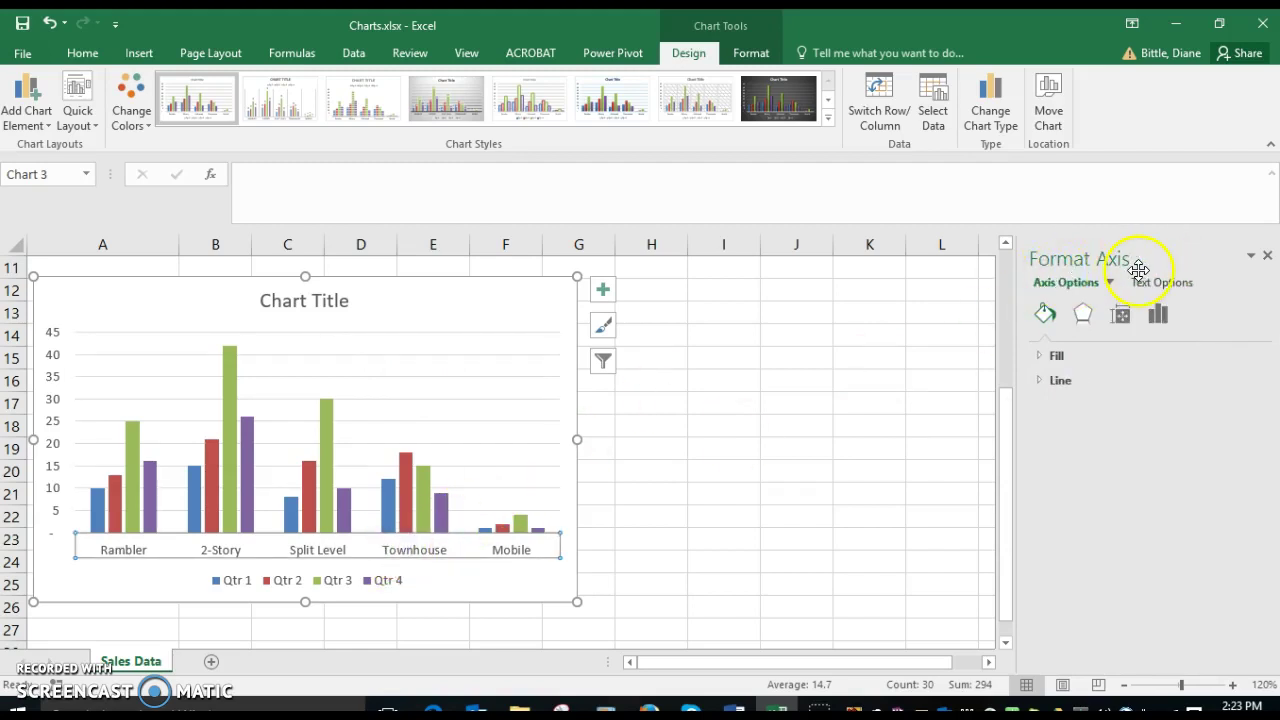
{"action": "left_click", "coordinate": [52, 468]}
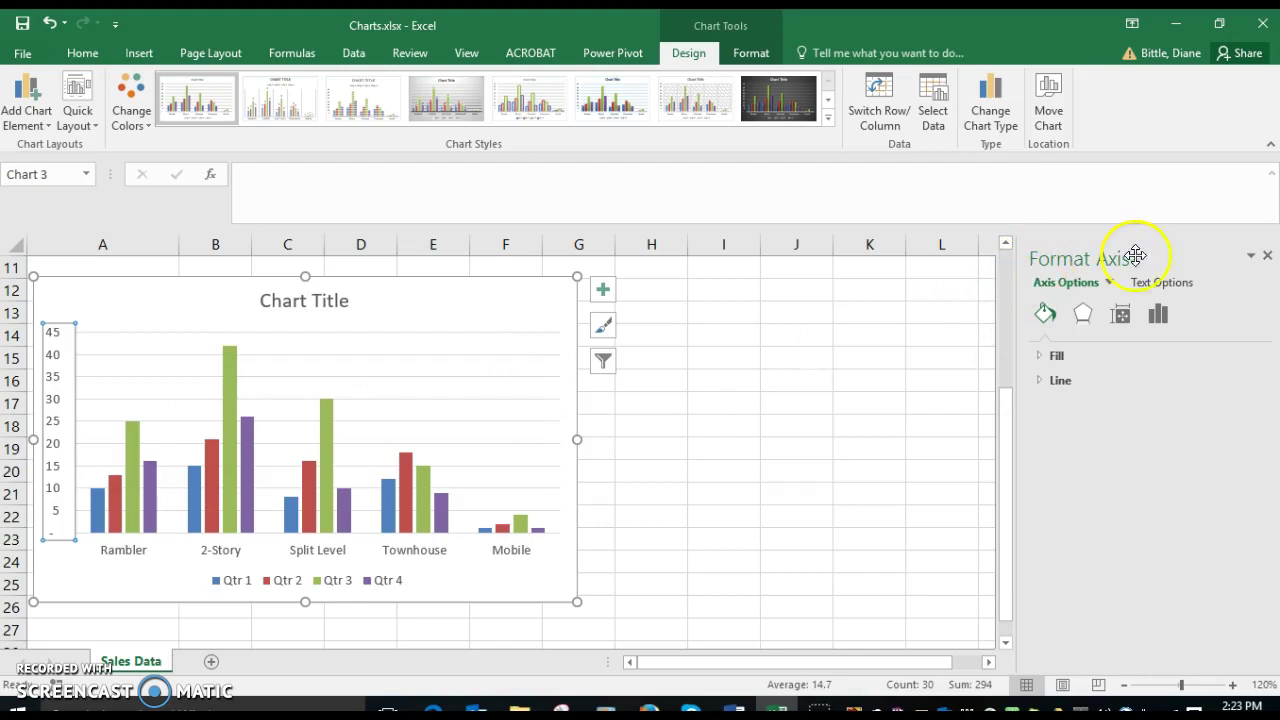
{"action": "left_click", "coordinate": [326, 502]}
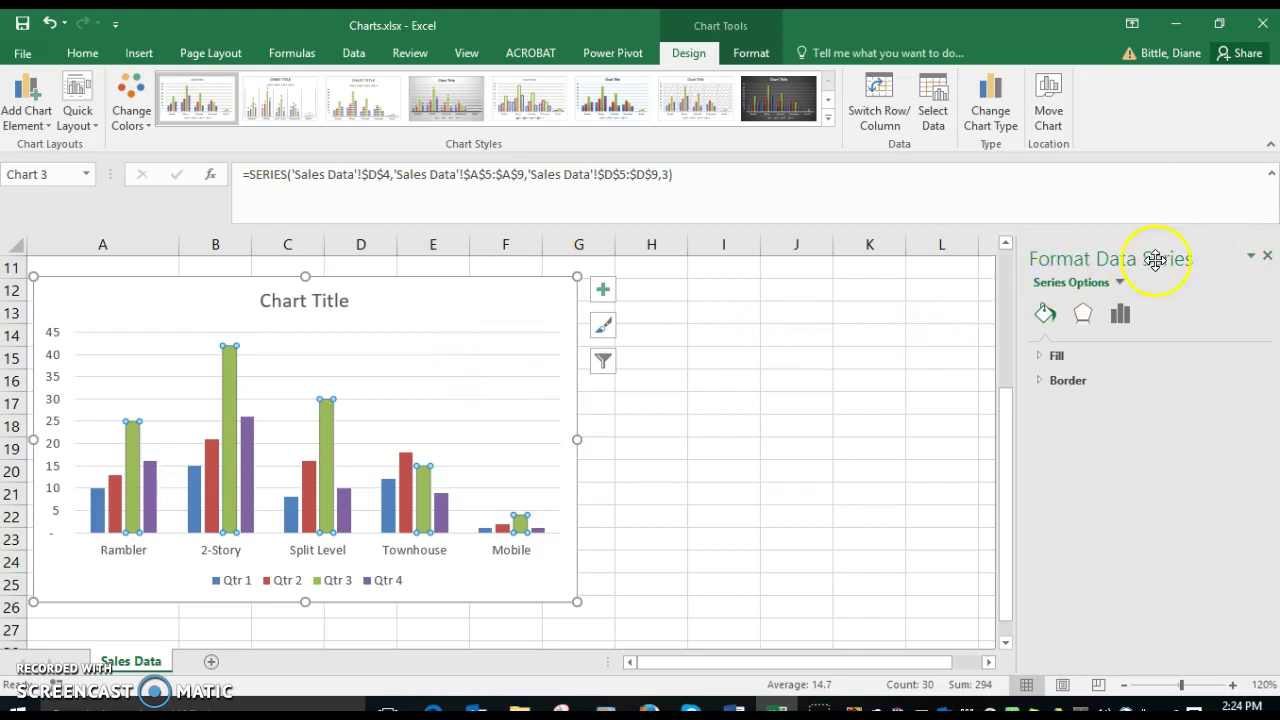
- Change the chart title to "Houses by Quarter"
{"action": "left_click", "coordinate": [346, 300]}
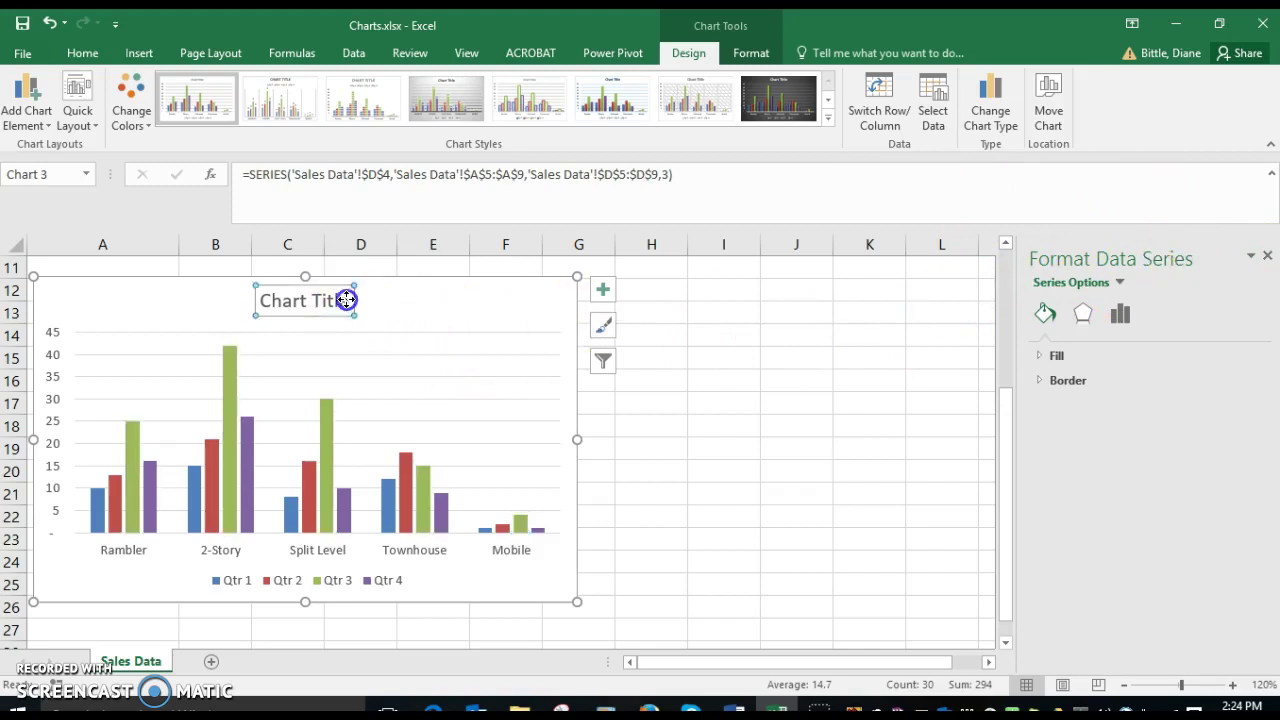
{"action": "left_click", "coordinate": [348, 300]}
{"action": "left_click_drag", "start_coordinate": [349, 300], "coordinate": [259, 298]}
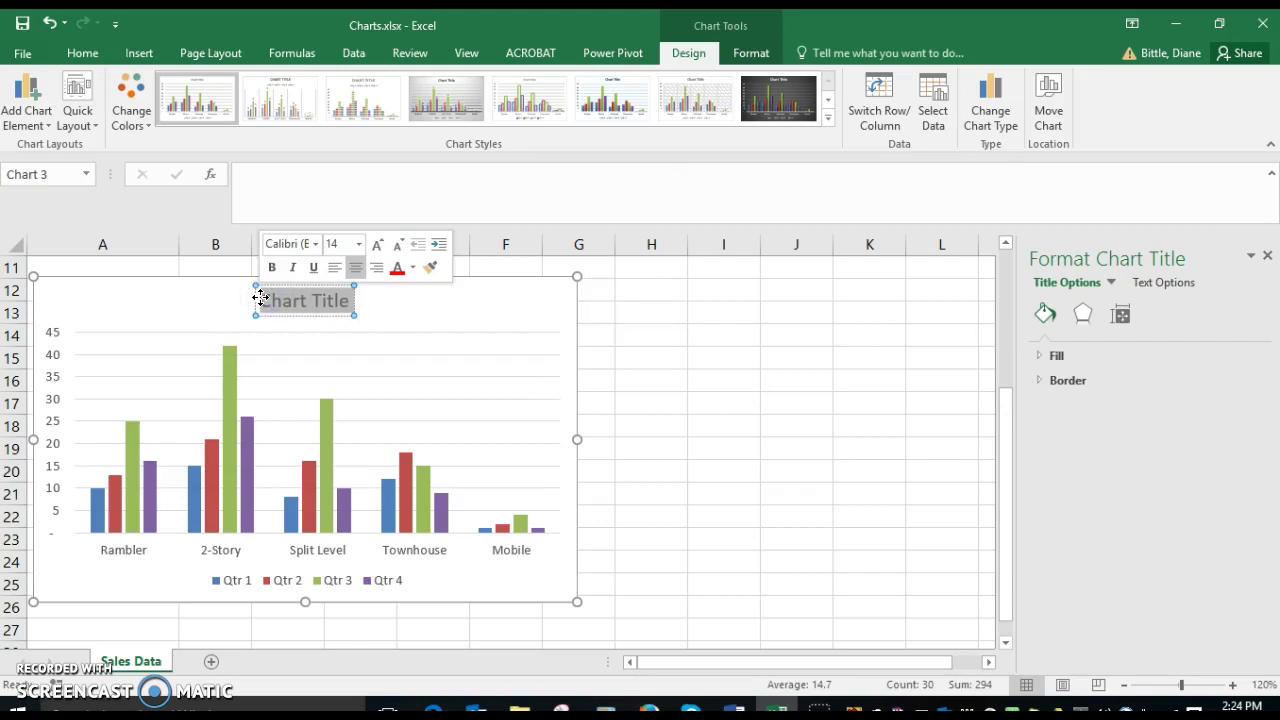
{"action": "type", "text": "House"}
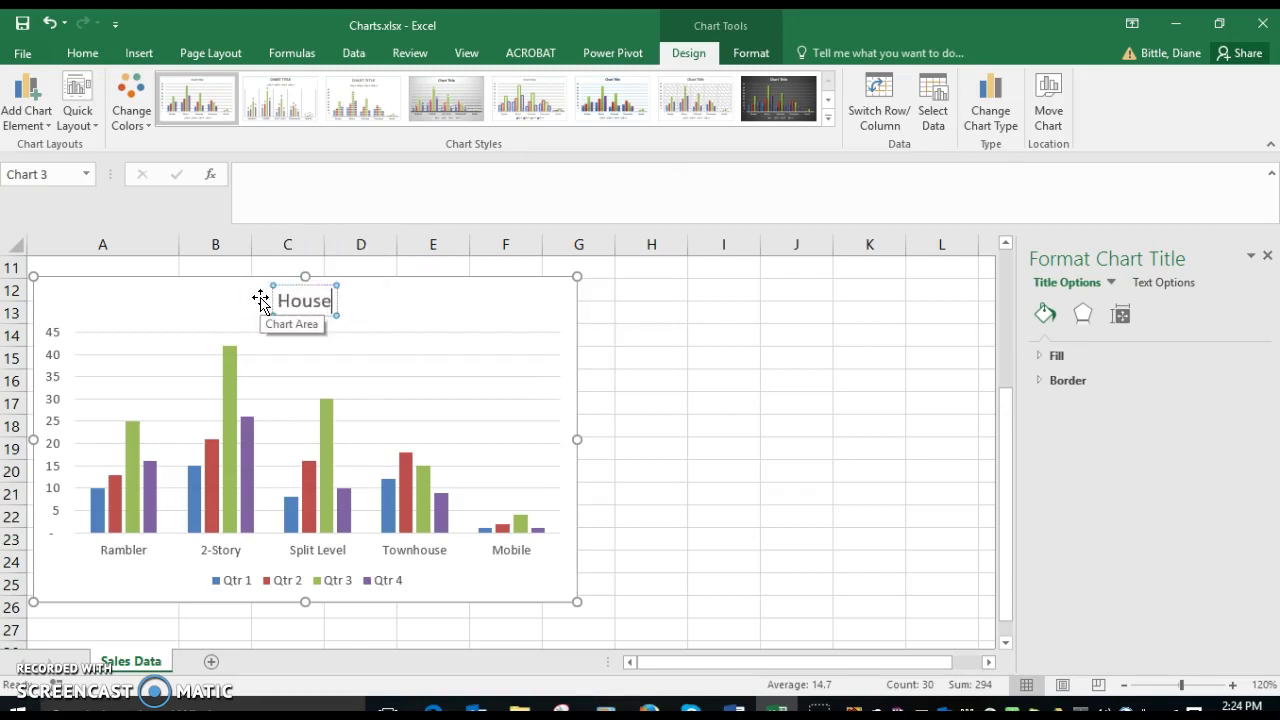
{"action": "type", "text": "s by Quarter"}
{"action": "left_click", "coordinate": [444, 332]}
{"action": "left_click", "coordinate": [444, 306]}
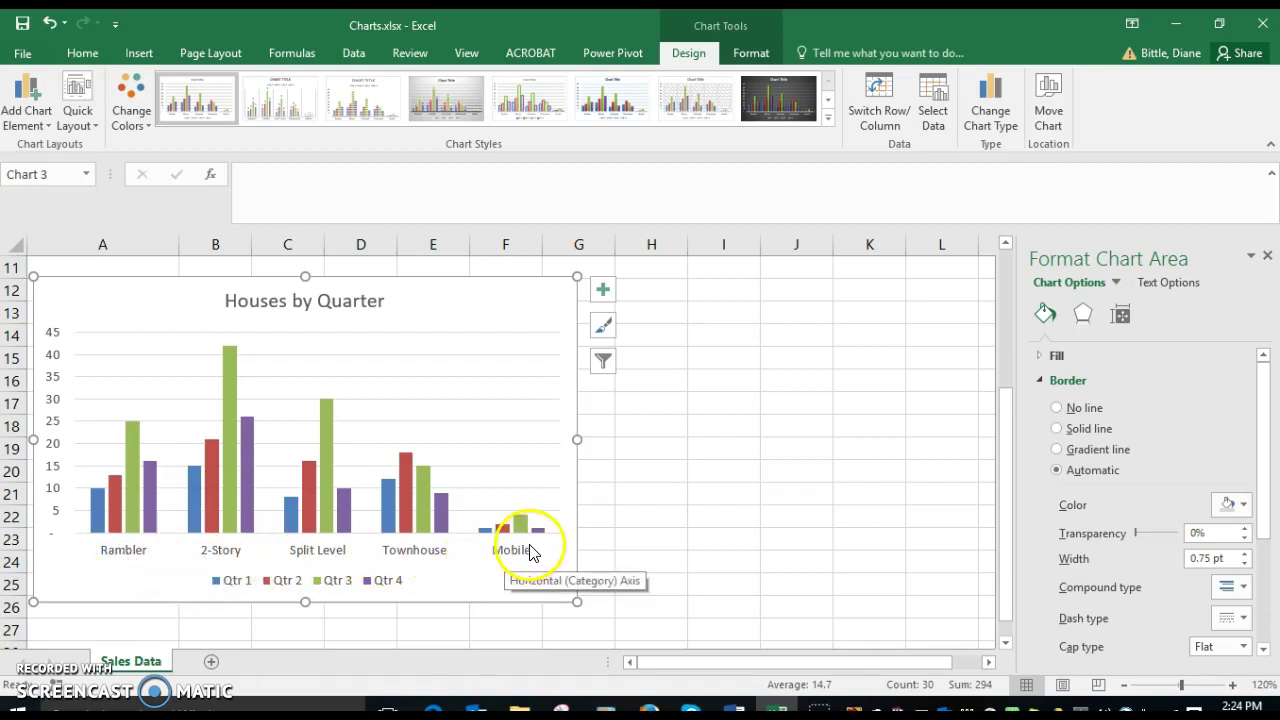
- Switch the chart's rows and columns so the quarters form the horizontal axis and the house types form the legend
{"action": "left_click", "coordinate": [385, 597]}
{"action": "left_click", "coordinate": [392, 598]}
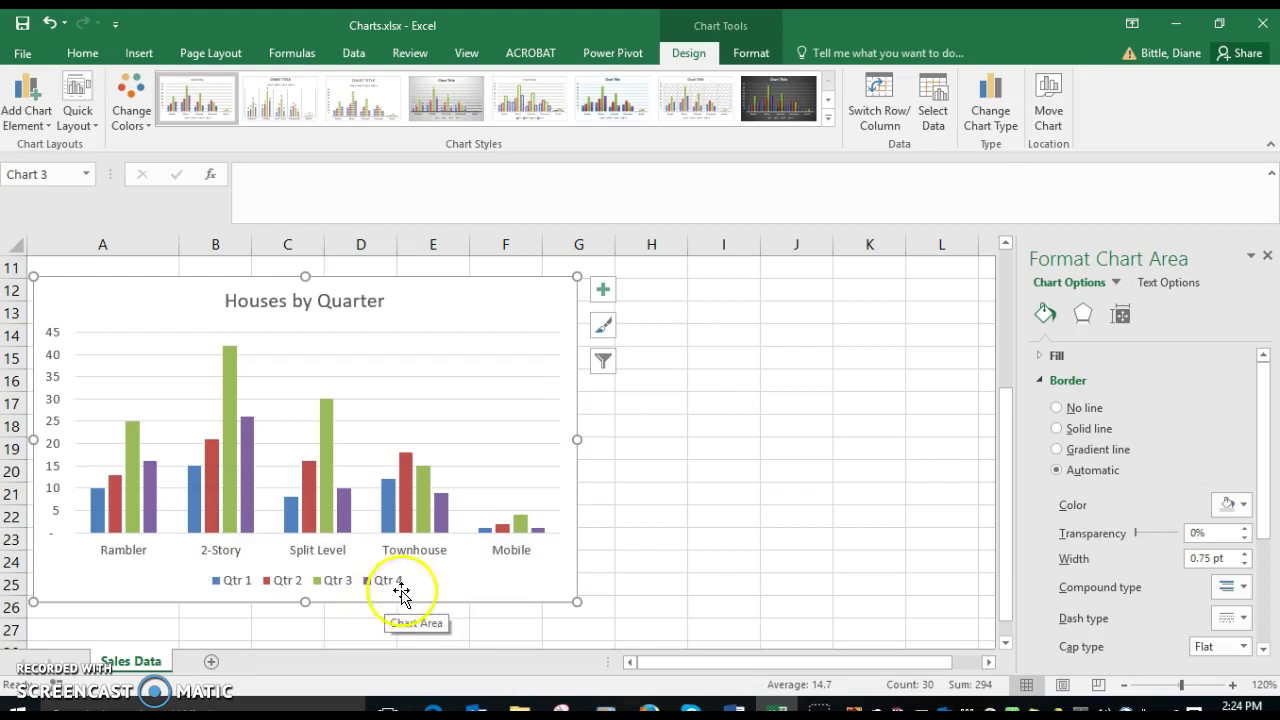
{"action": "left_click", "coordinate": [889, 128]}
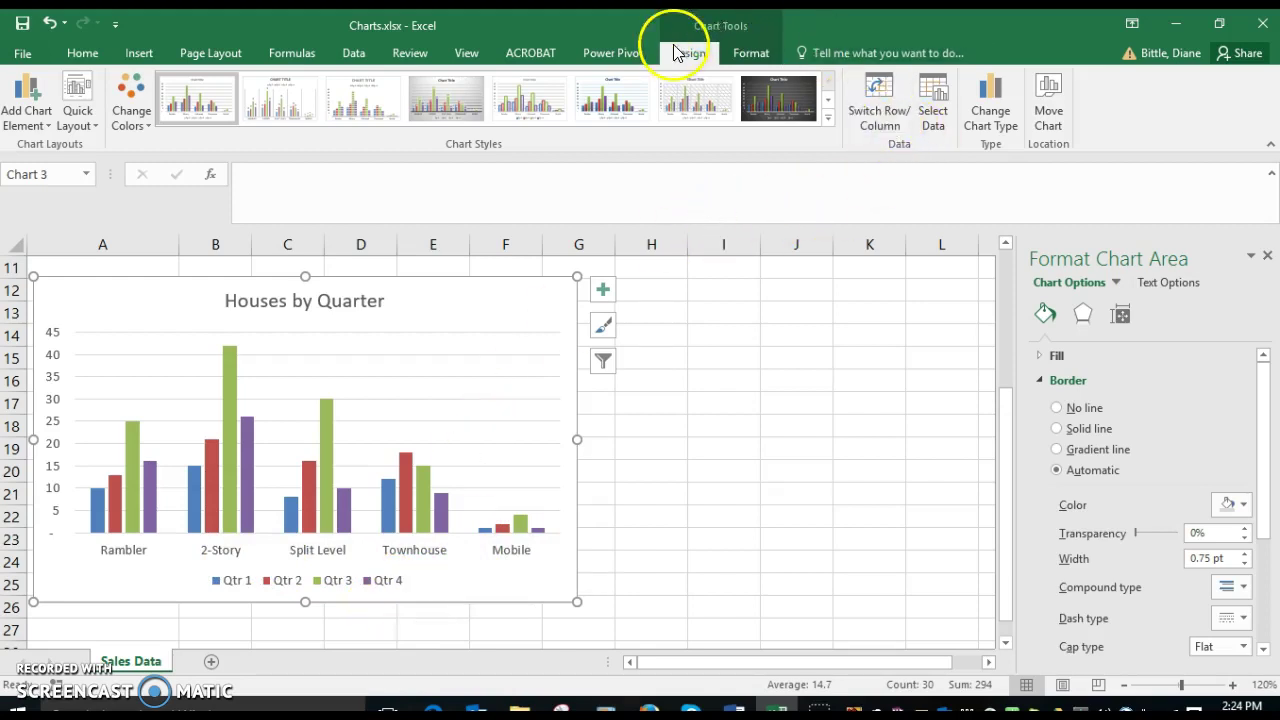
{"action": "left_click", "coordinate": [879, 118]}
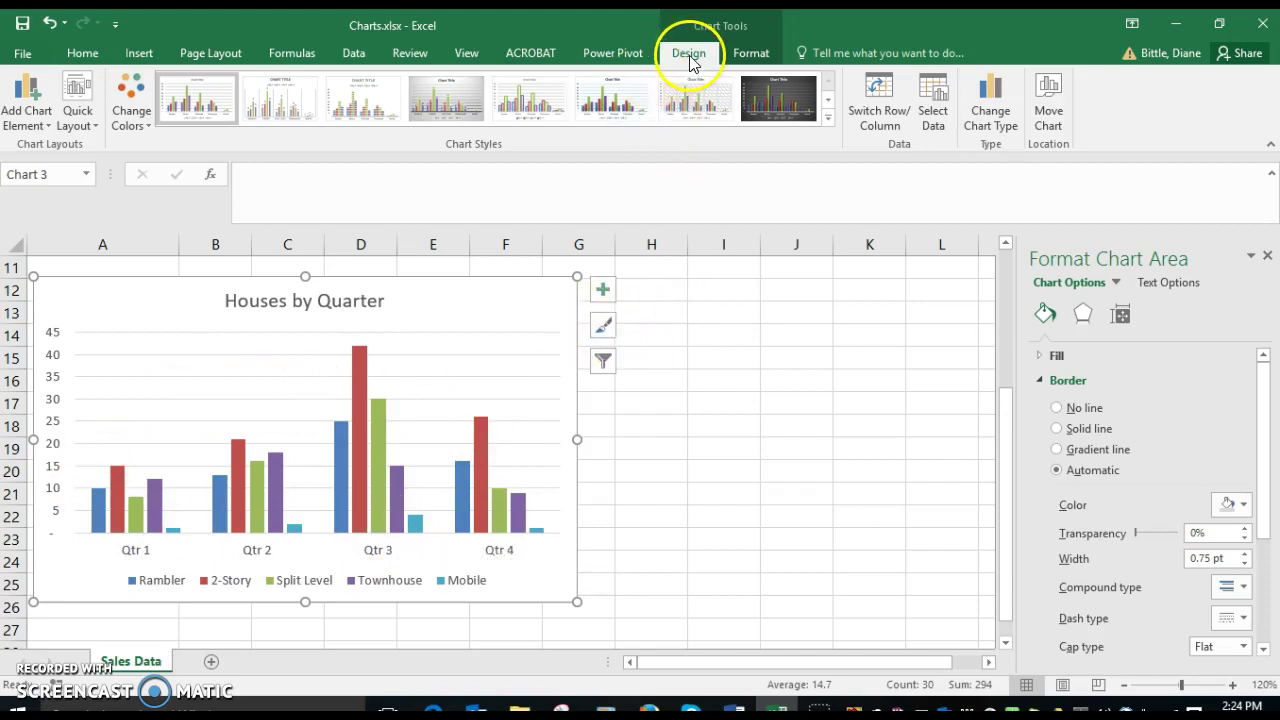
- Change the chart type from clustered column to line
{"action": "left_click", "coordinate": [995, 110]}
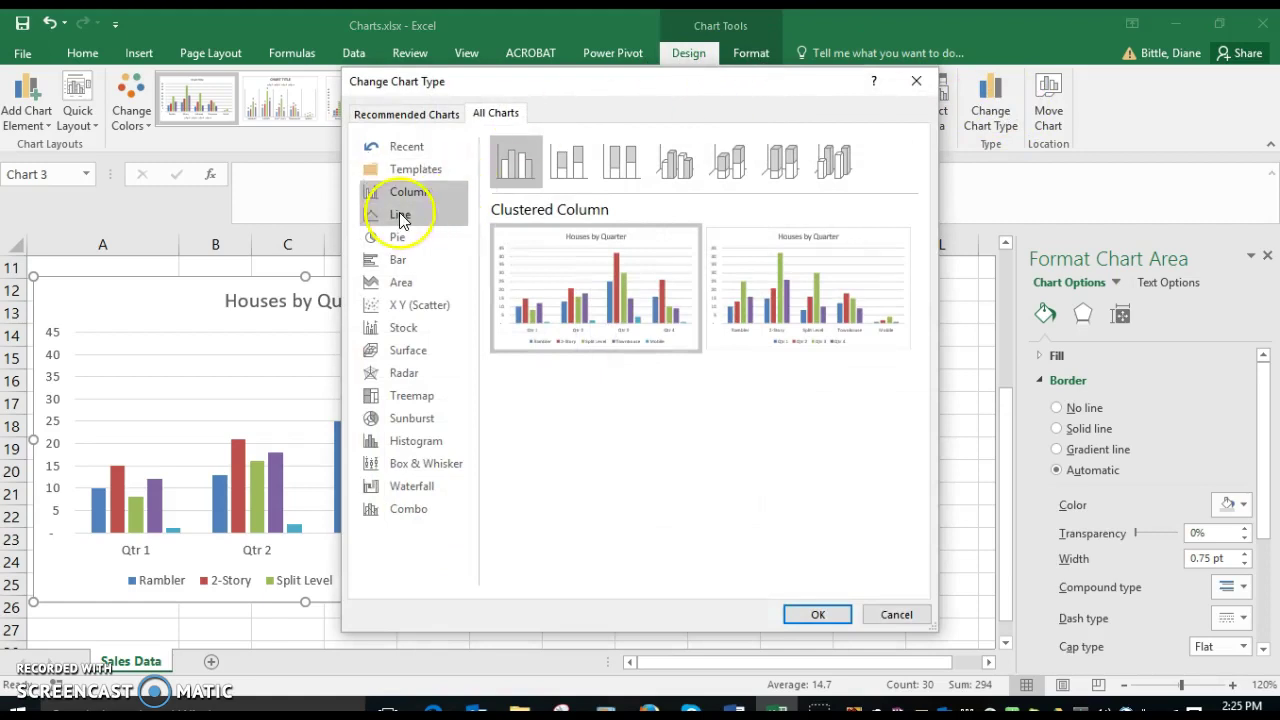
{"action": "left_click", "coordinate": [400, 216]}
{"action": "left_click", "coordinate": [803, 612]}
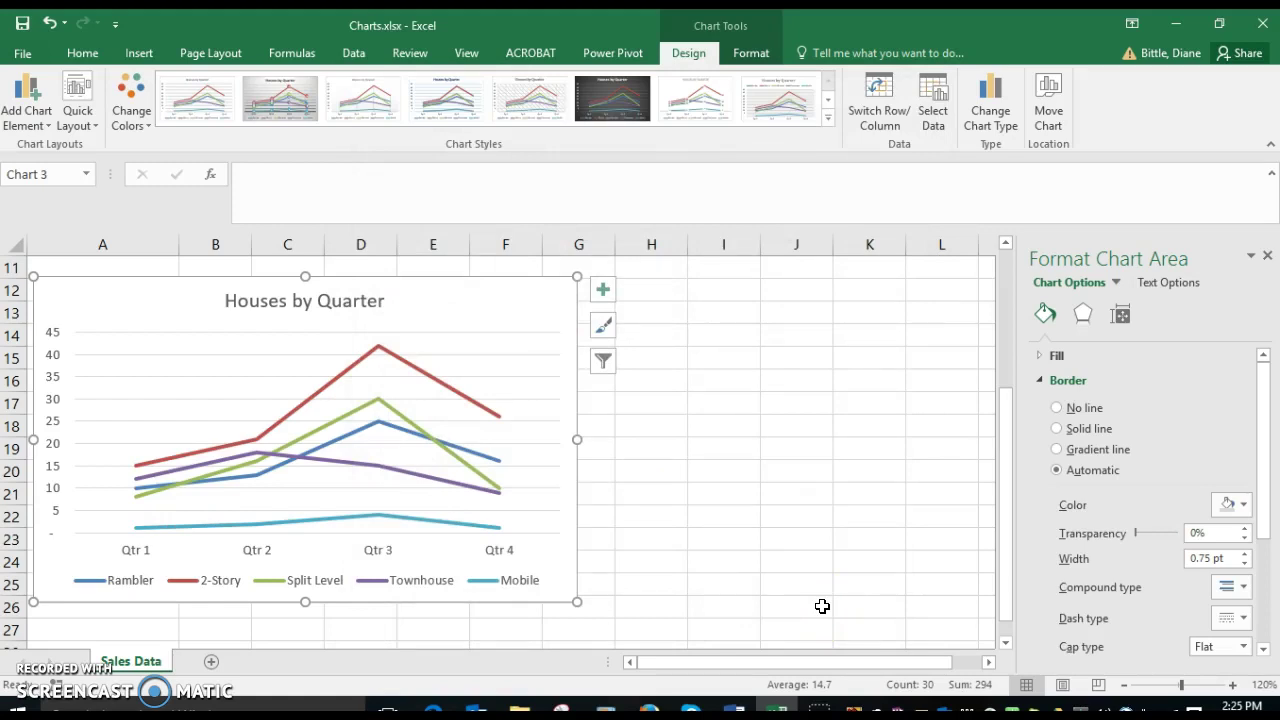
- Give the plot area a light blue solid fill
{"action": "left_click", "coordinate": [201, 364]}
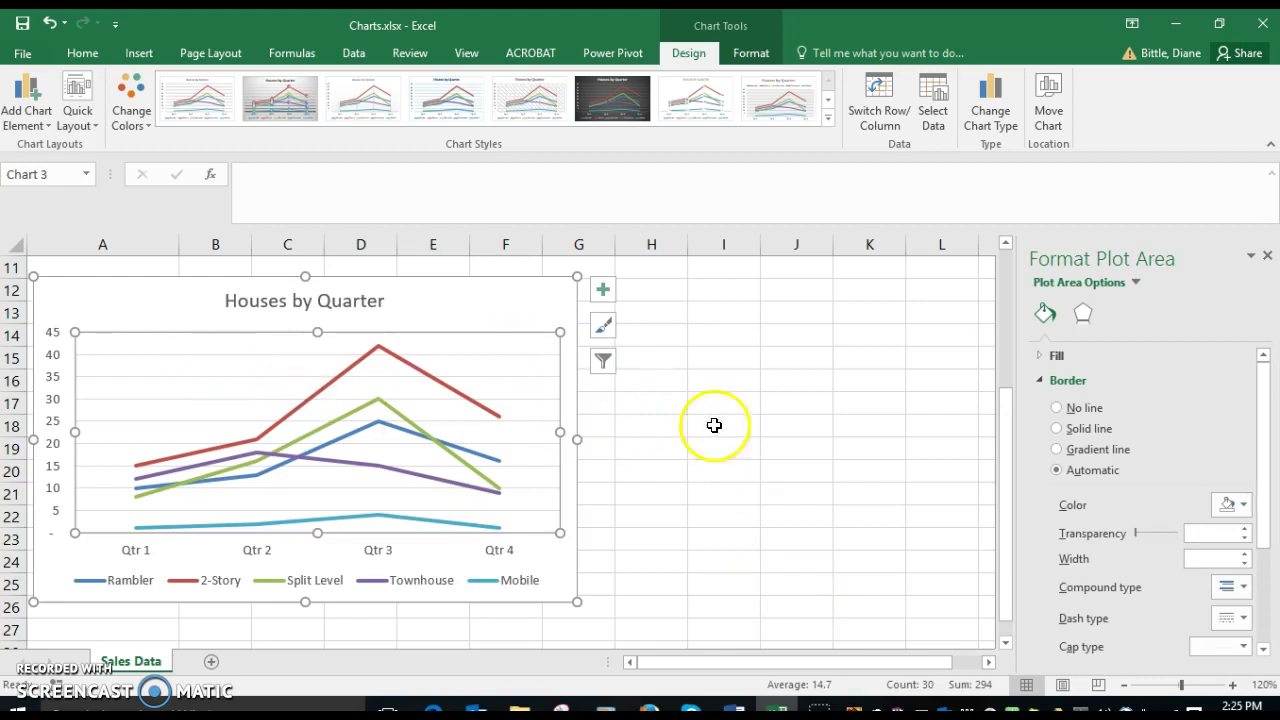
{"action": "left_click", "coordinate": [1040, 358]}
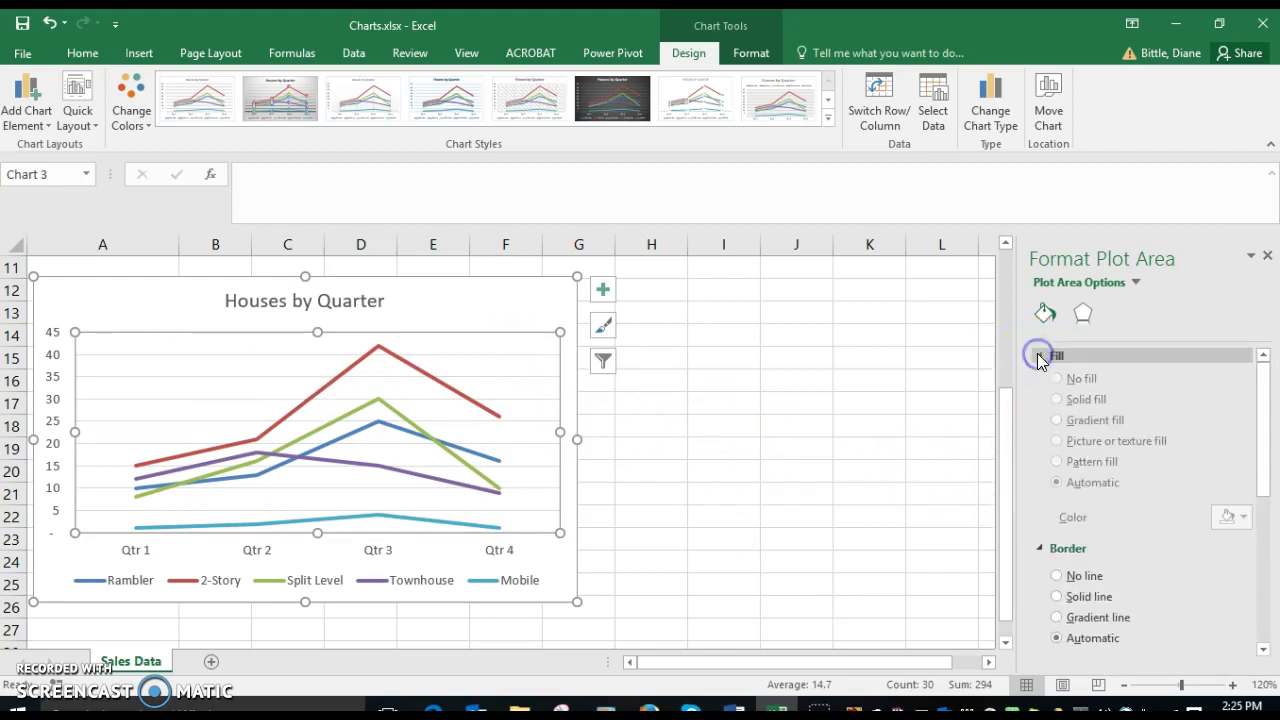
{"action": "left_click", "coordinate": [1056, 404]}
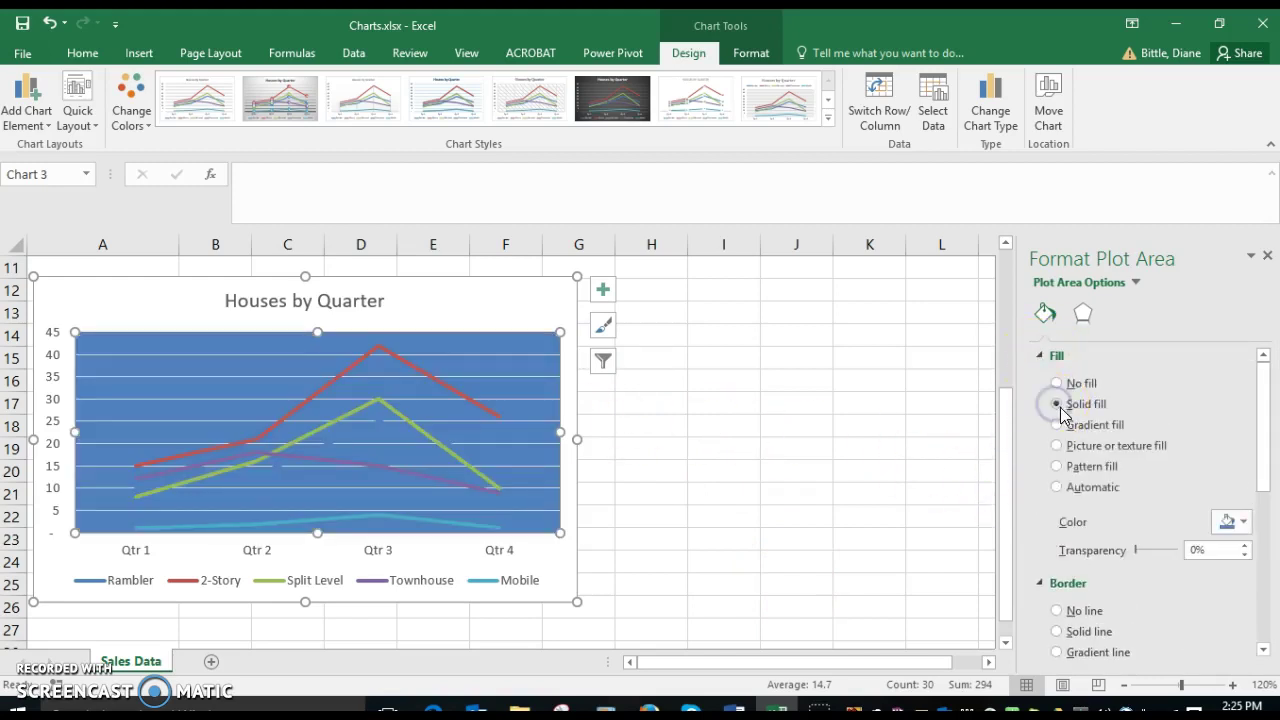
{"action": "left_click", "coordinate": [1246, 522]}
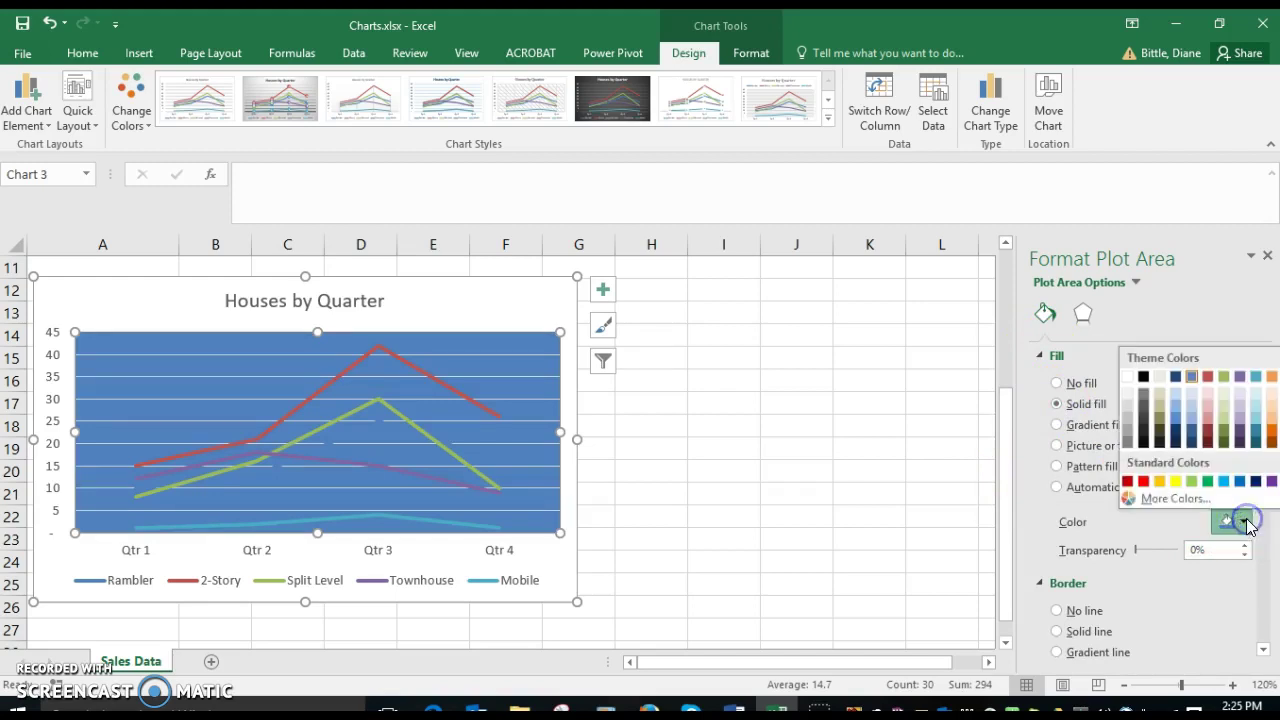
{"action": "left_click", "coordinate": [1190, 412]}
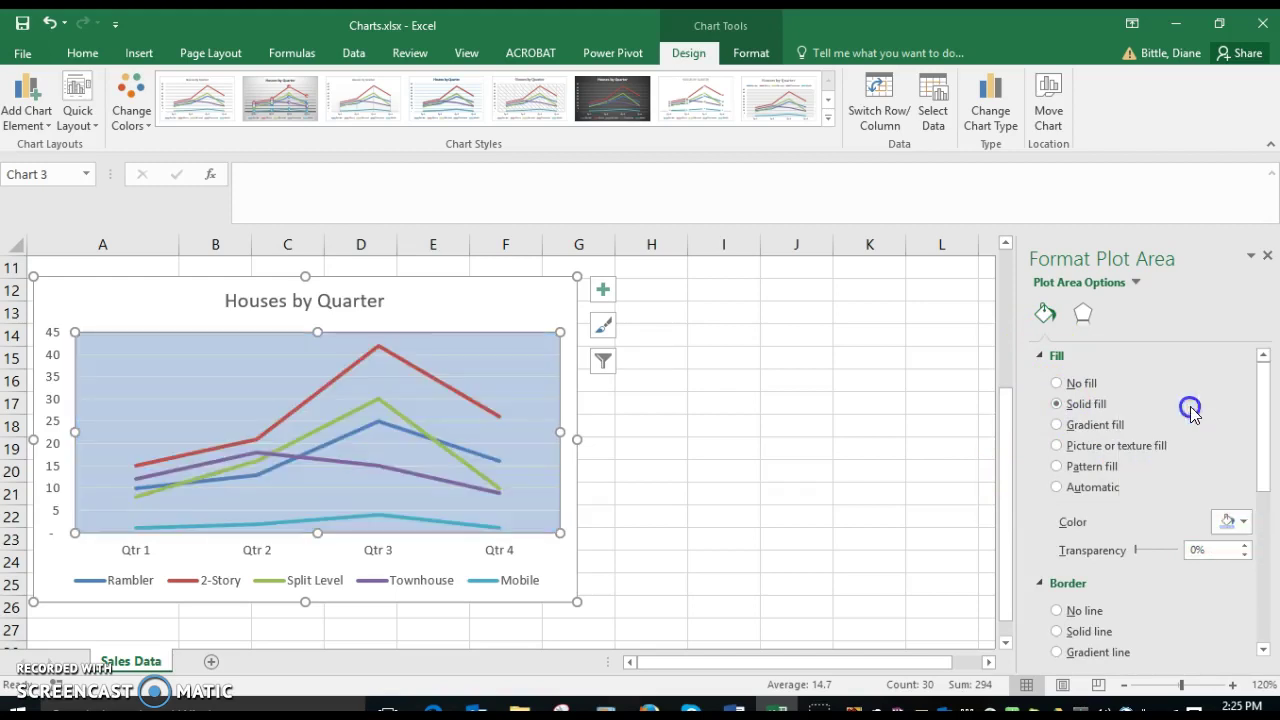
- Give the chart area a light orange solid fill
{"action": "left_click", "coordinate": [518, 306]}
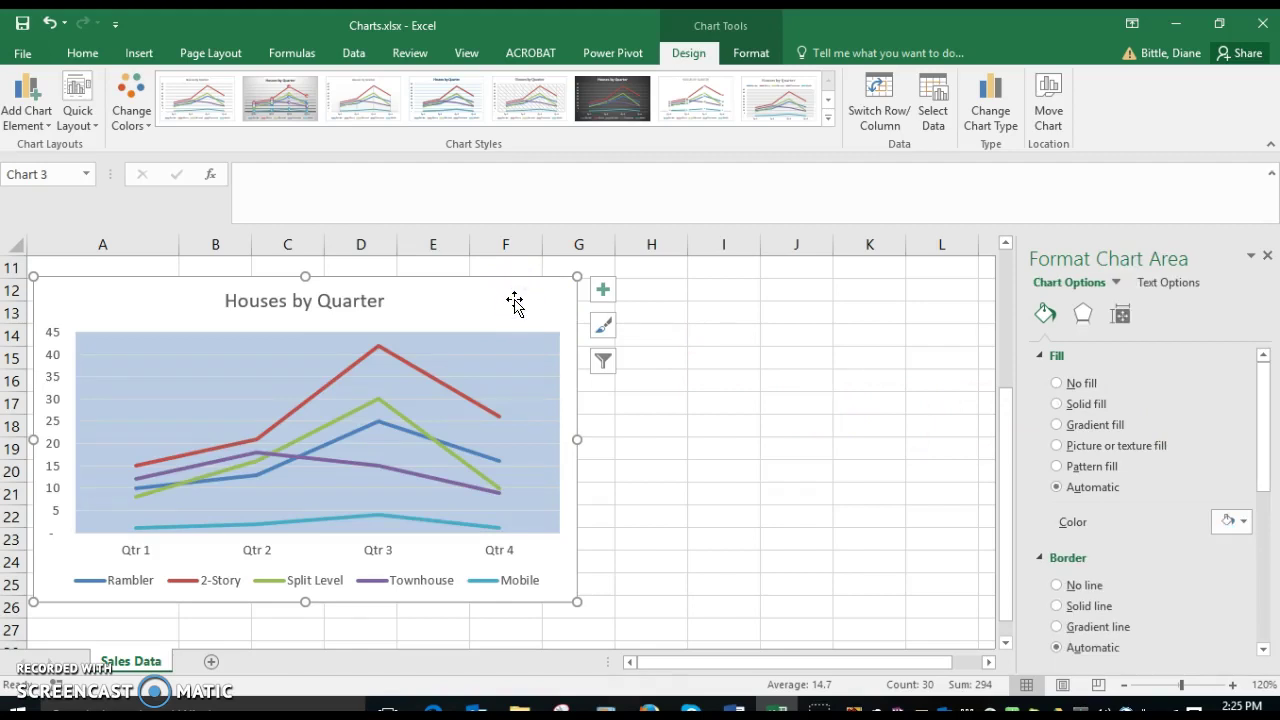
{"action": "left_click", "coordinate": [1057, 404]}
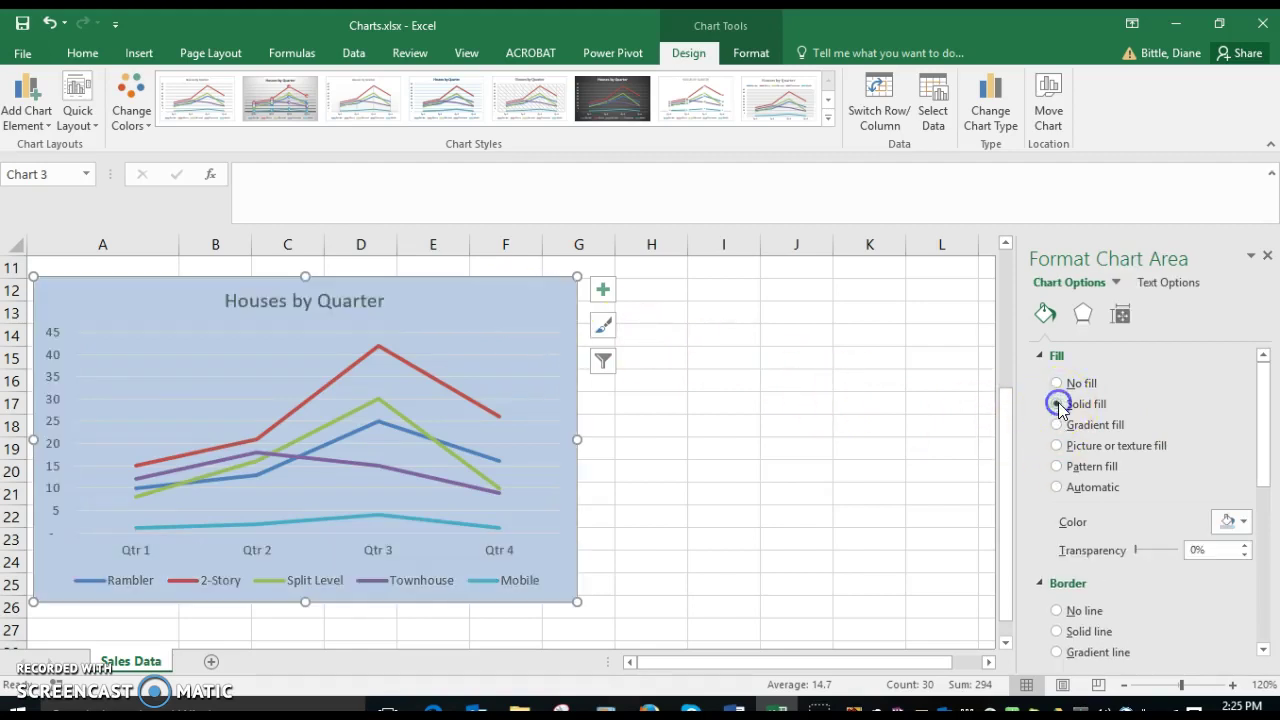
{"action": "left_click", "coordinate": [1243, 521]}
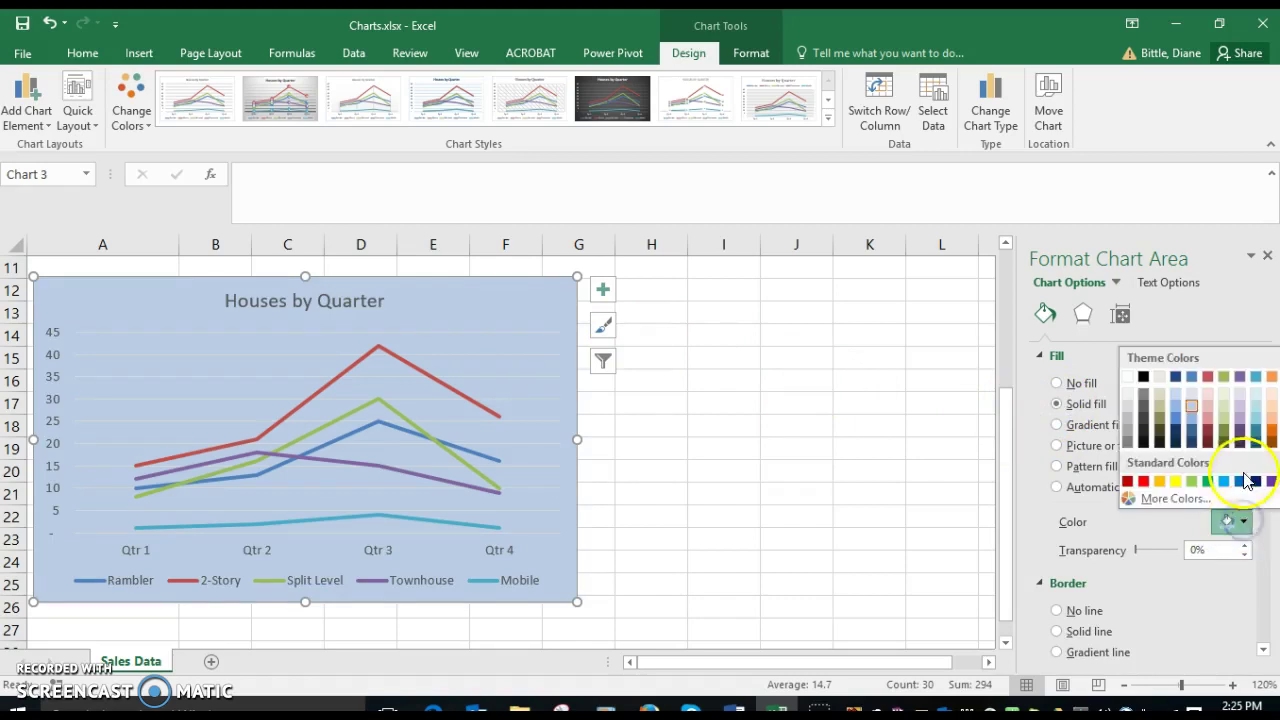
{"action": "left_click", "coordinate": [1272, 404]}
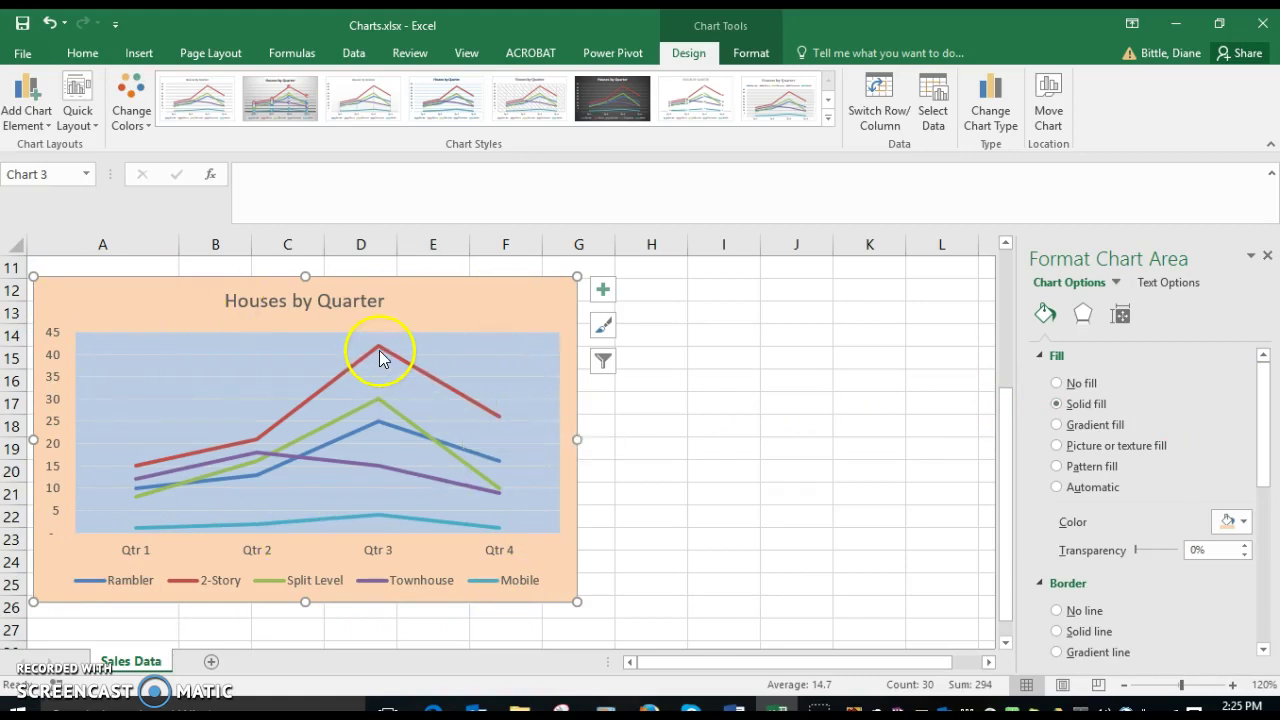
{"action": "mouse_move", "coordinate": [379, 356]}
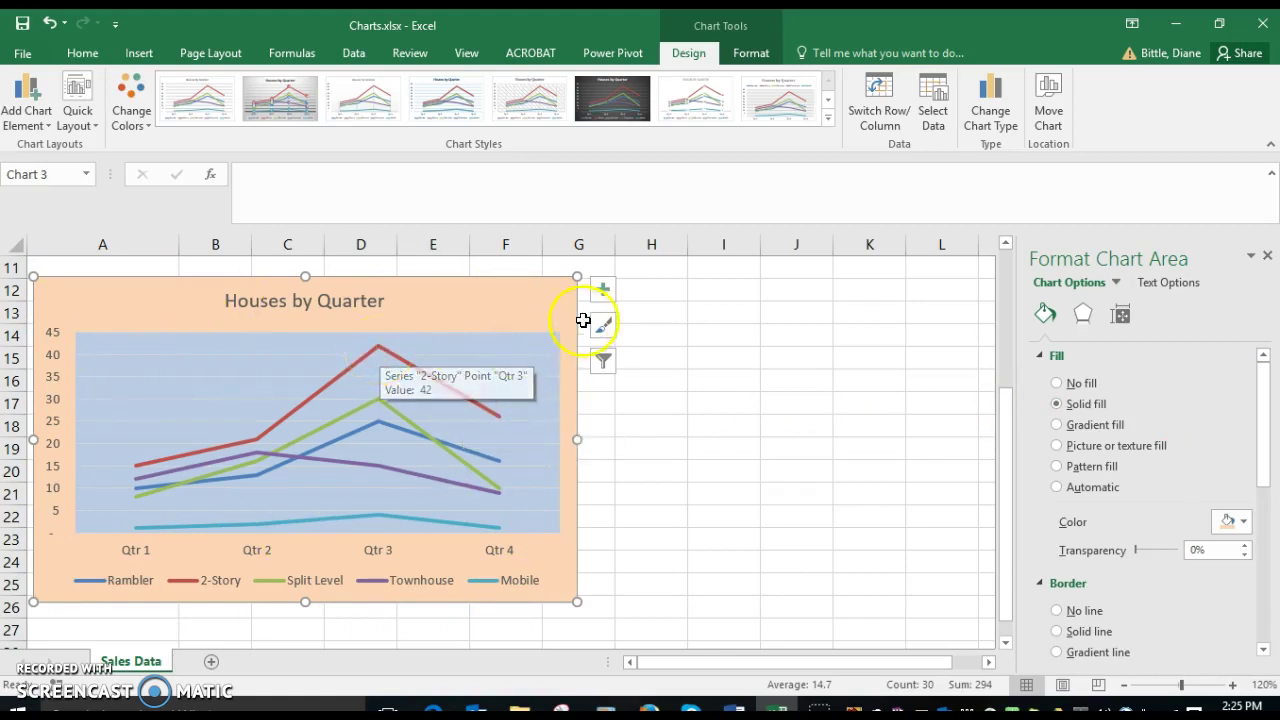
- Add data labels to every series of the line chart, try the Center and Left positions, and settle on Above
{"action": "left_click", "coordinate": [603, 290]}
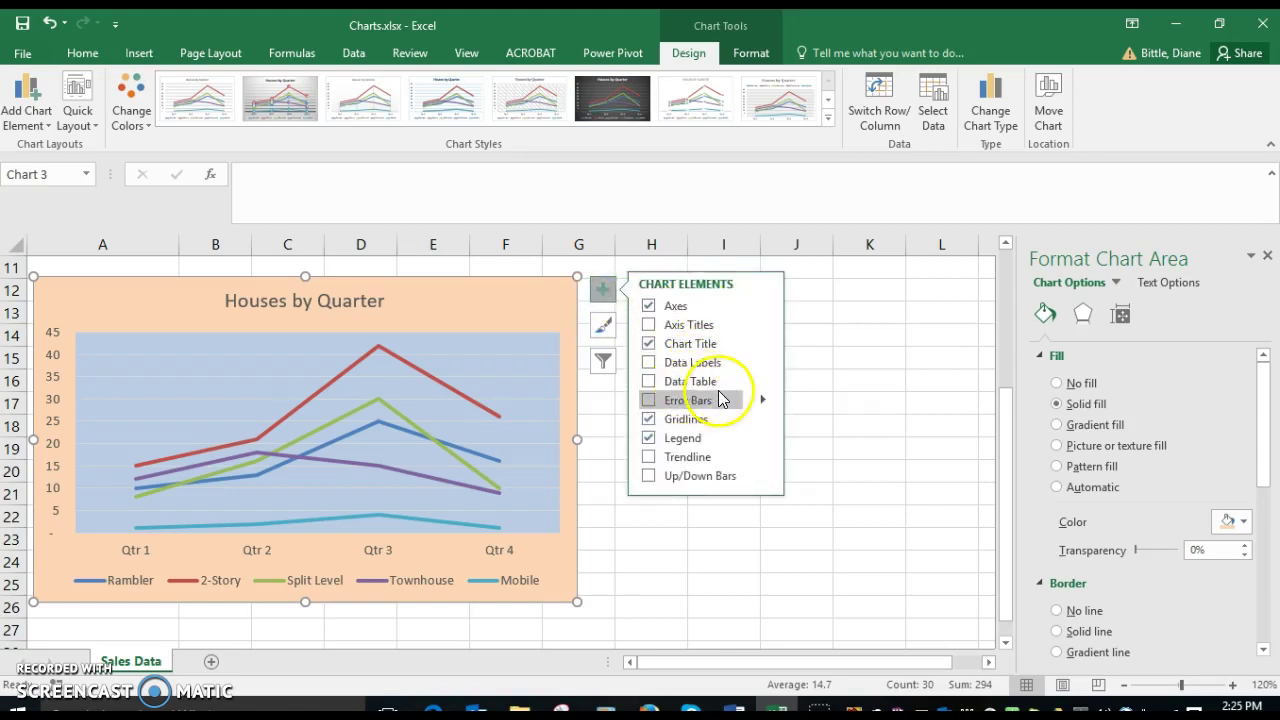
{"action": "left_click", "coordinate": [648, 362]}
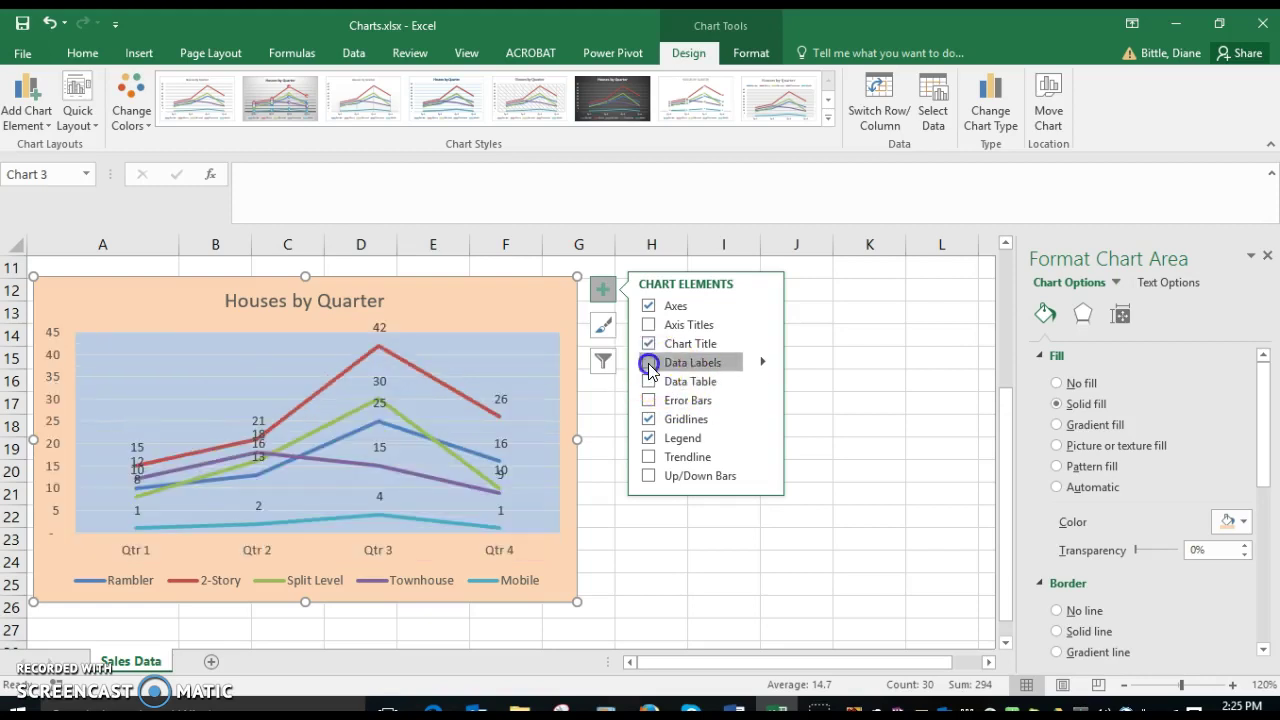
{"action": "left_click", "coordinate": [763, 362]}
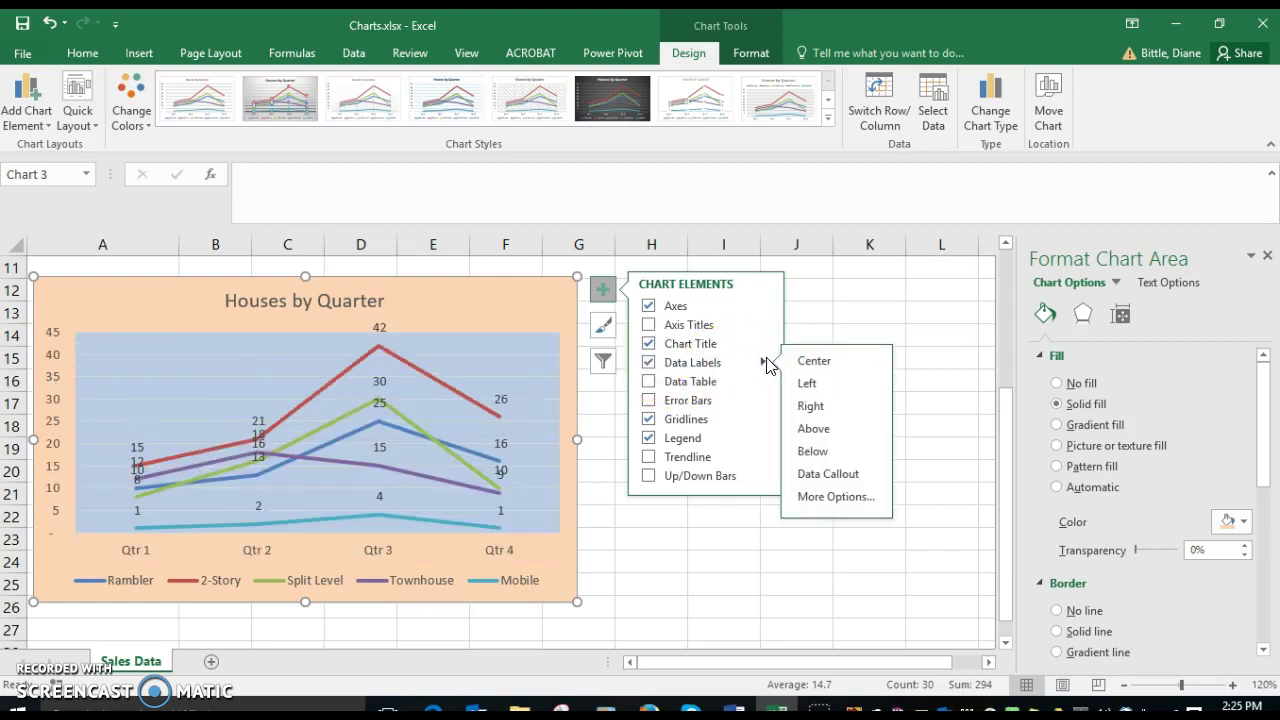
{"action": "left_click", "coordinate": [820, 362]}
{"action": "left_click", "coordinate": [820, 386]}
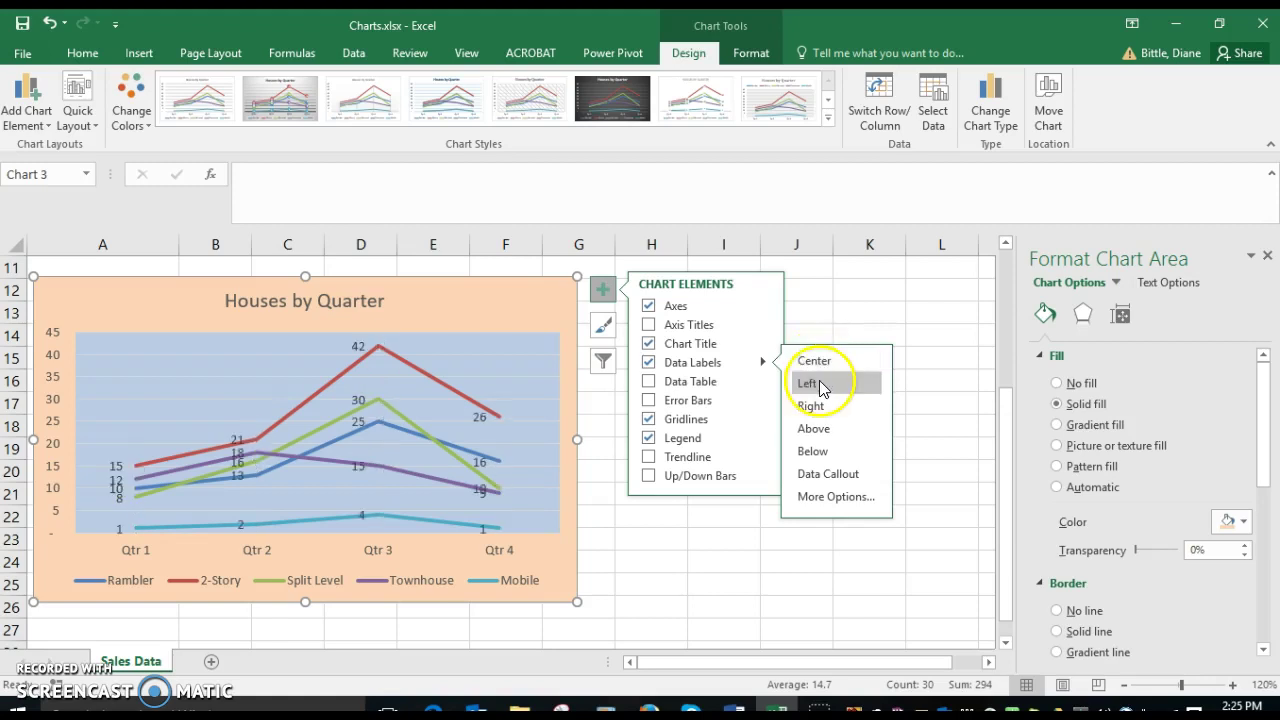
{"action": "left_click", "coordinate": [816, 430]}
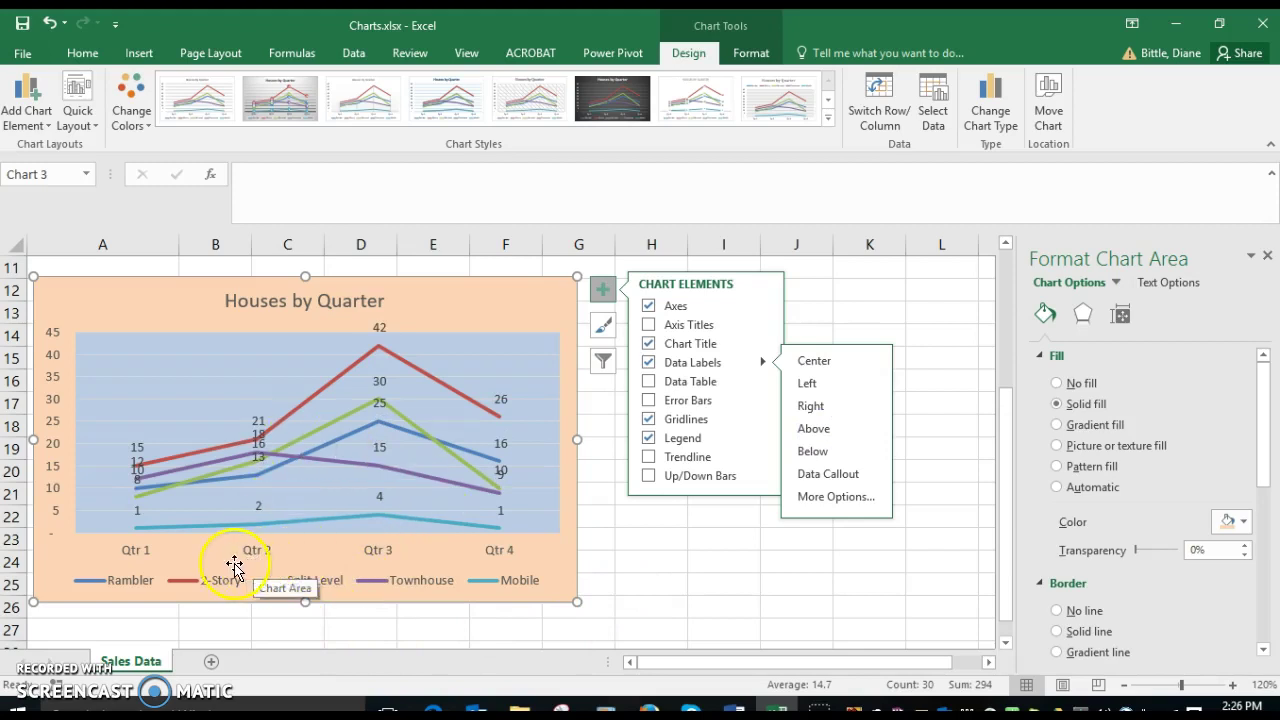
{"action": "left_click", "coordinate": [197, 367]}
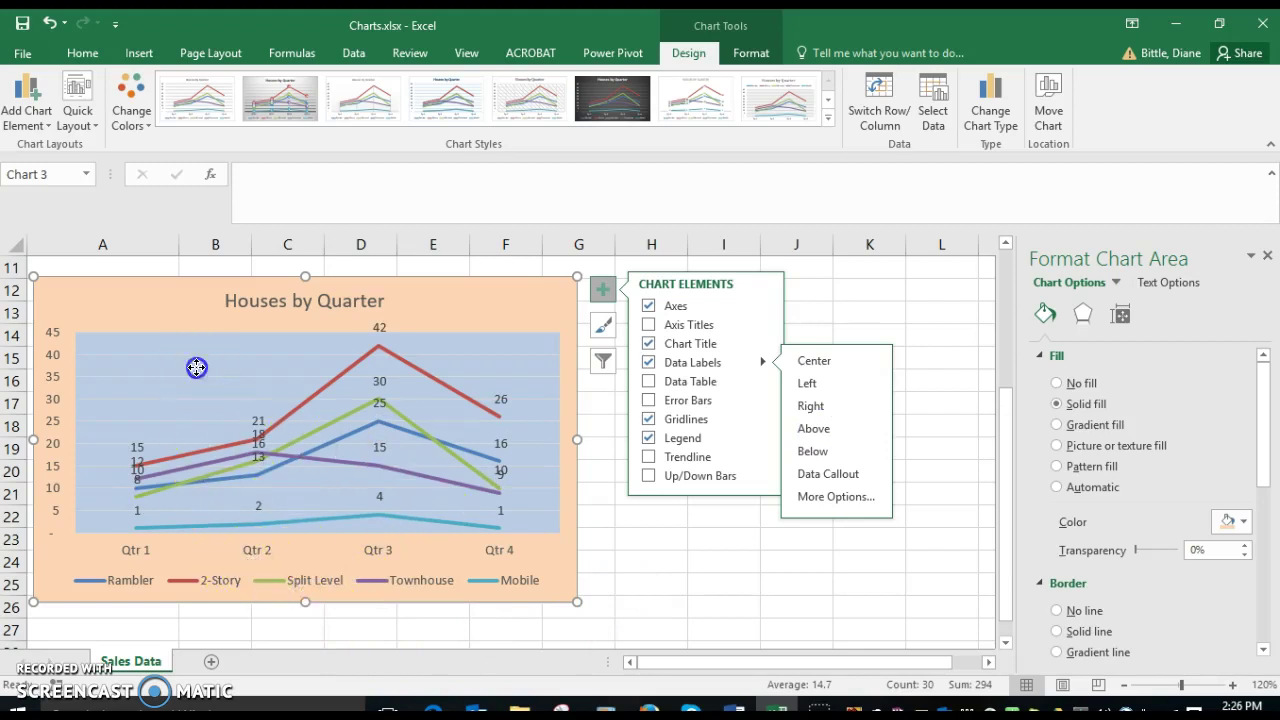
{"action": "left_click", "coordinate": [178, 316]}
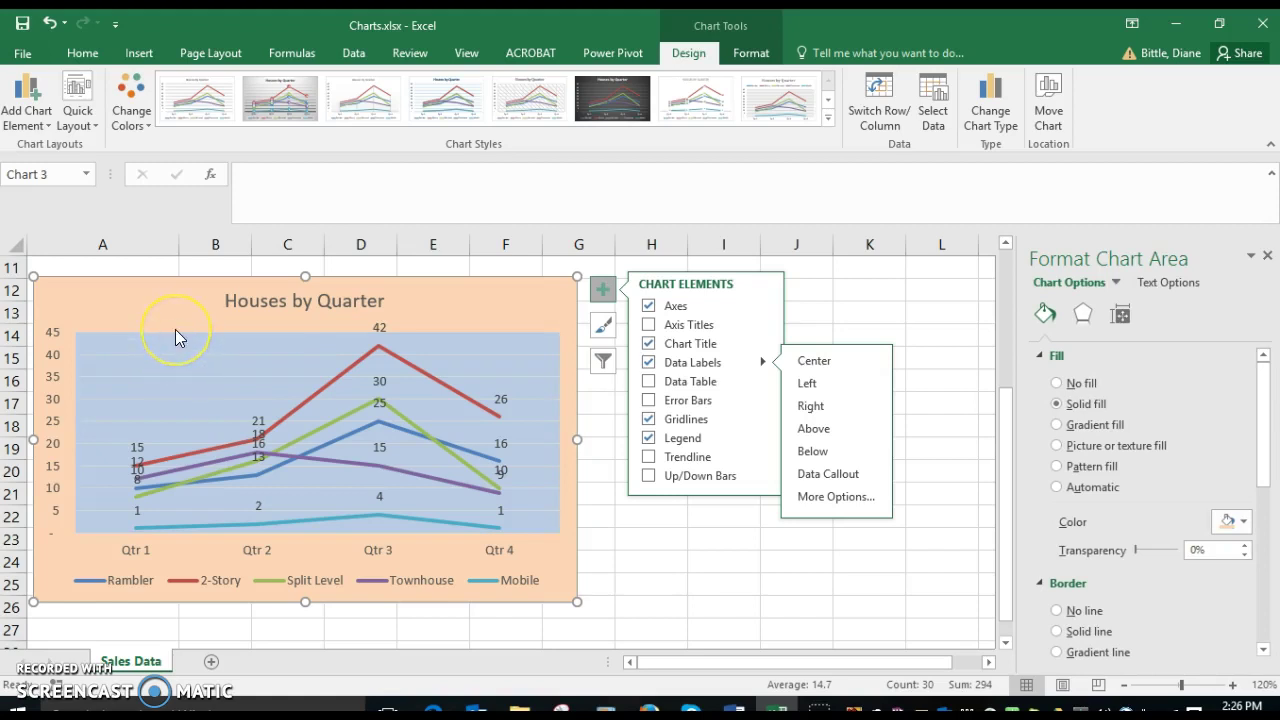